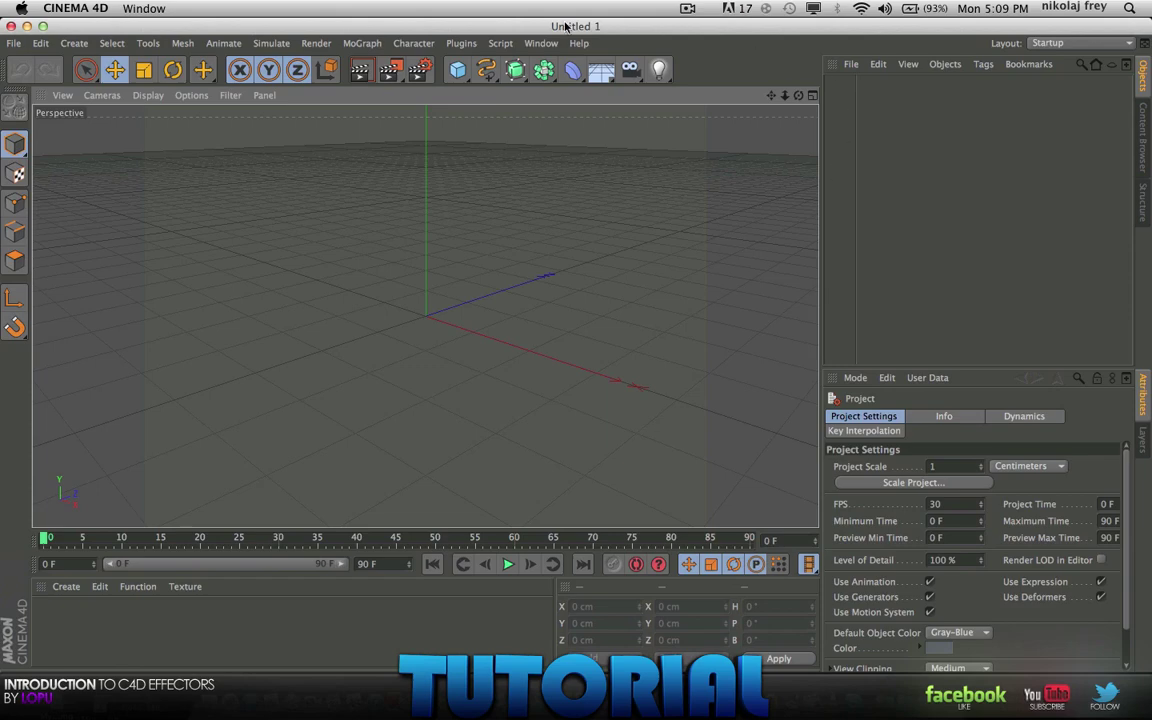
# Add a Collision deformer and select it to show Falloff None and Restore Shape 100%.
pyautogui.click(572, 69)
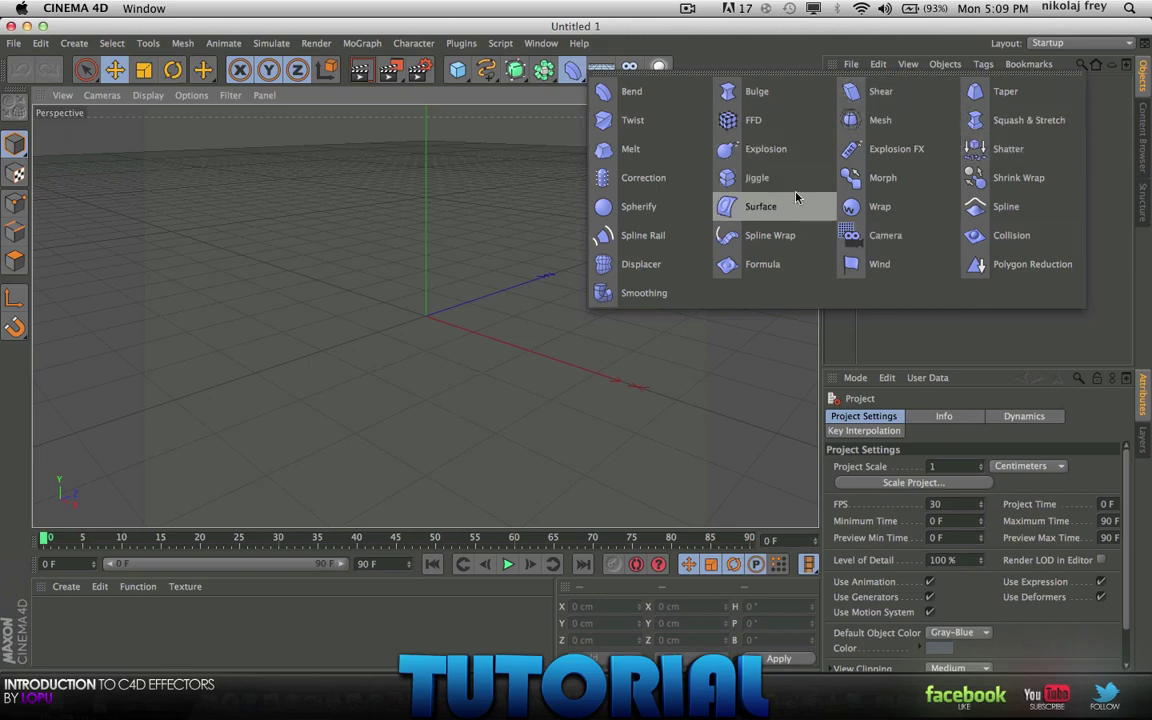
pyautogui.click(1010, 236)
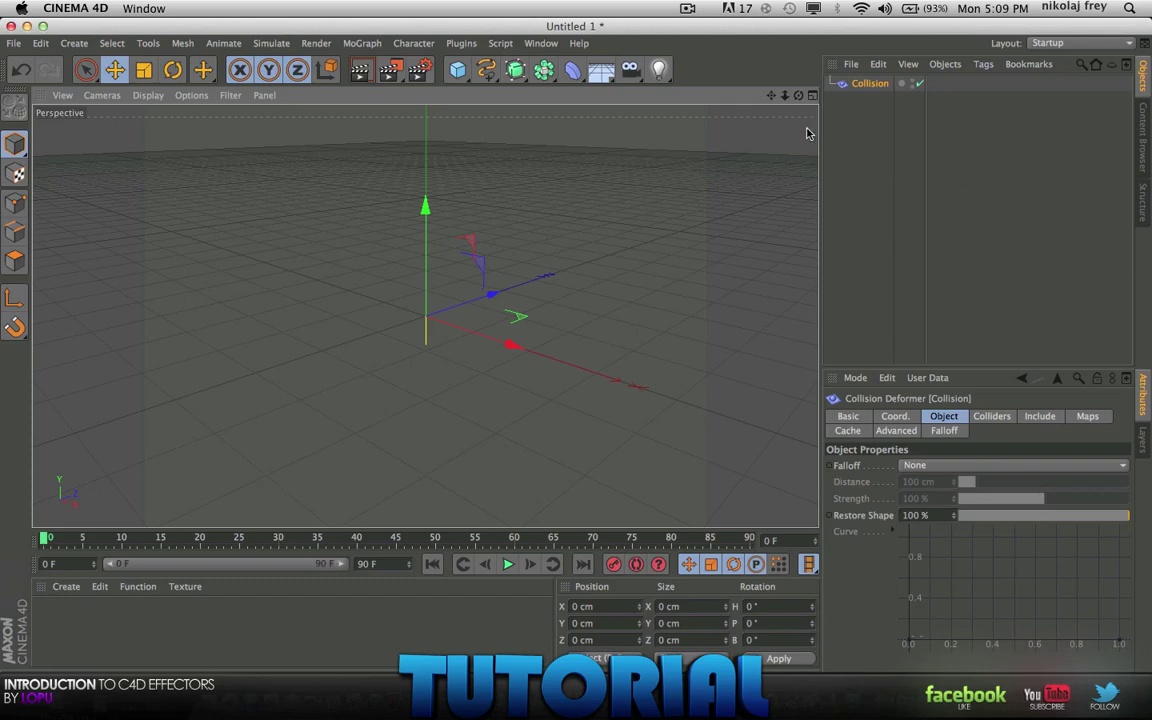
pyautogui.click(862, 151)
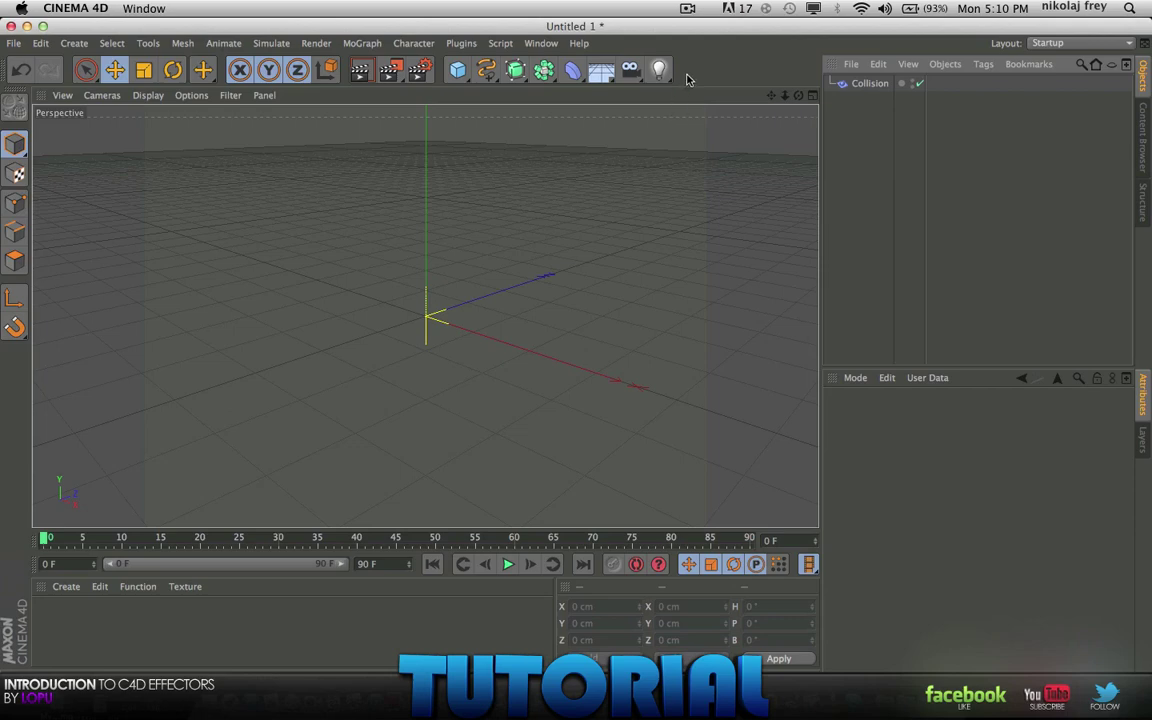
pyautogui.click(870, 84)
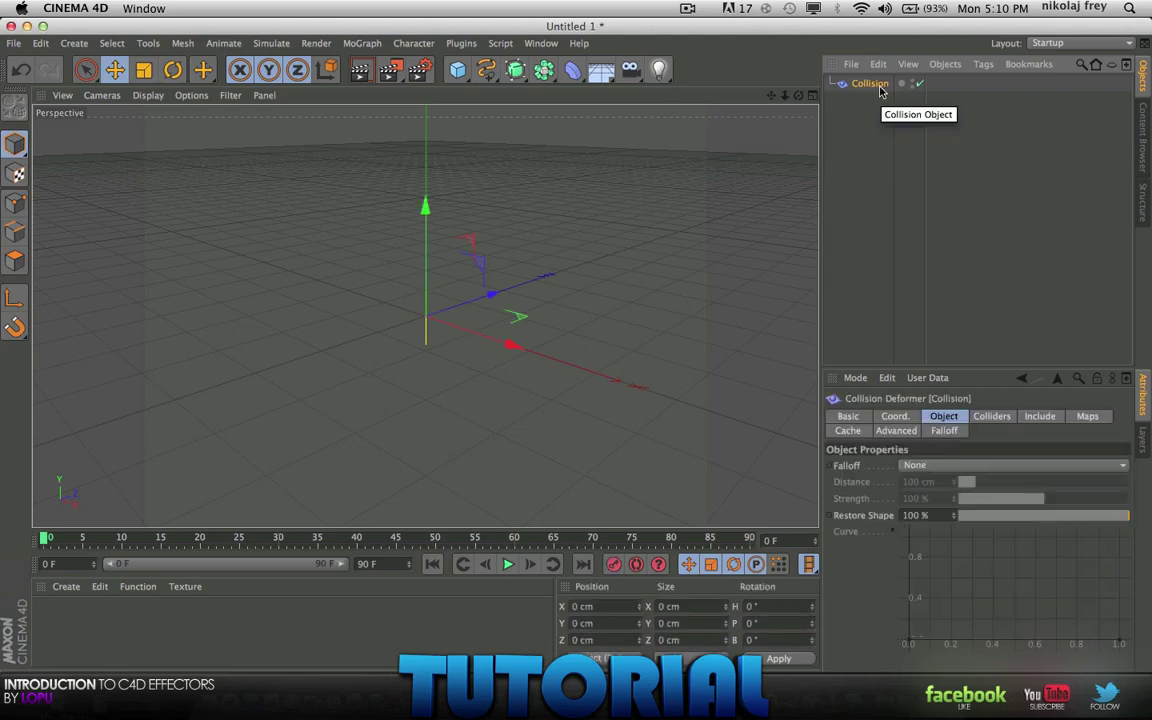
# Add a plane and a cube, and enlarge the plane to about 1390 by 1400 cm.
pyautogui.click(457, 70)
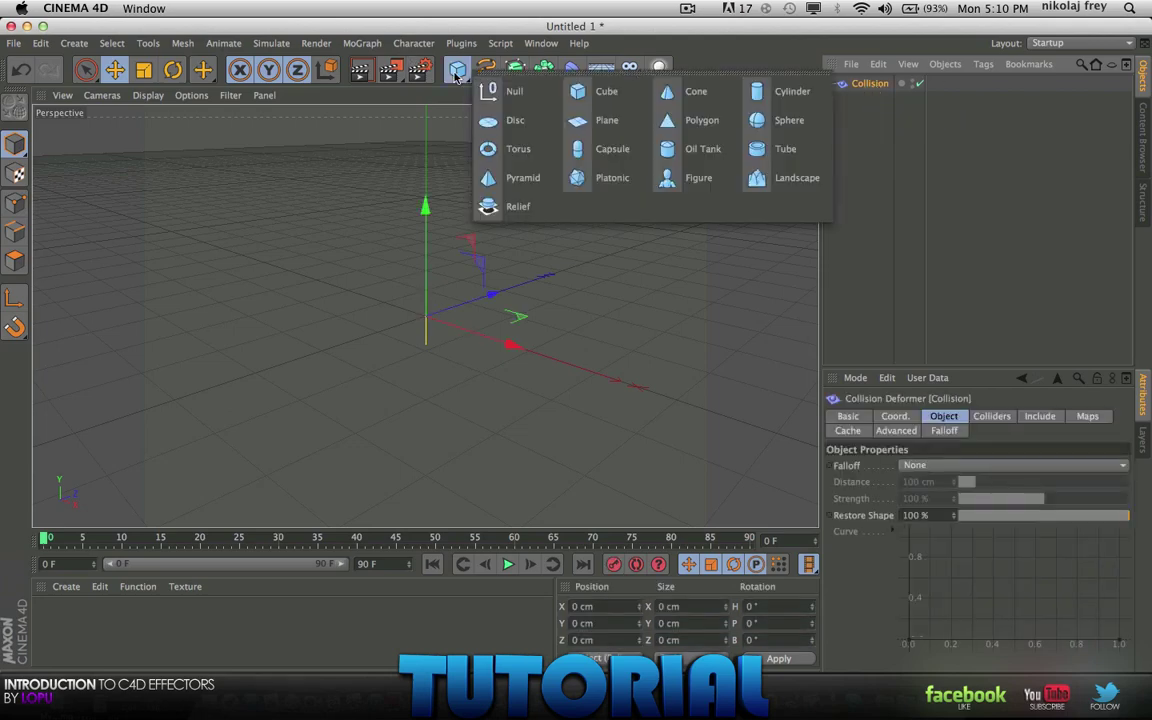
pyautogui.click(606, 120)
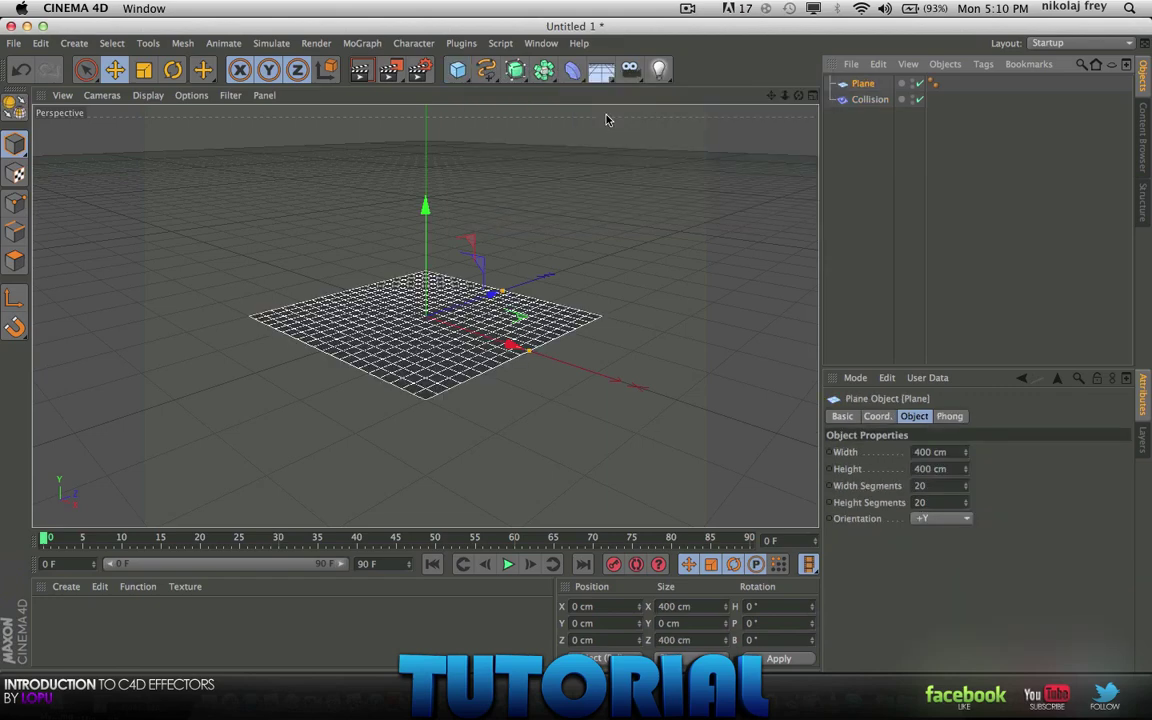
pyautogui.click(457, 70)
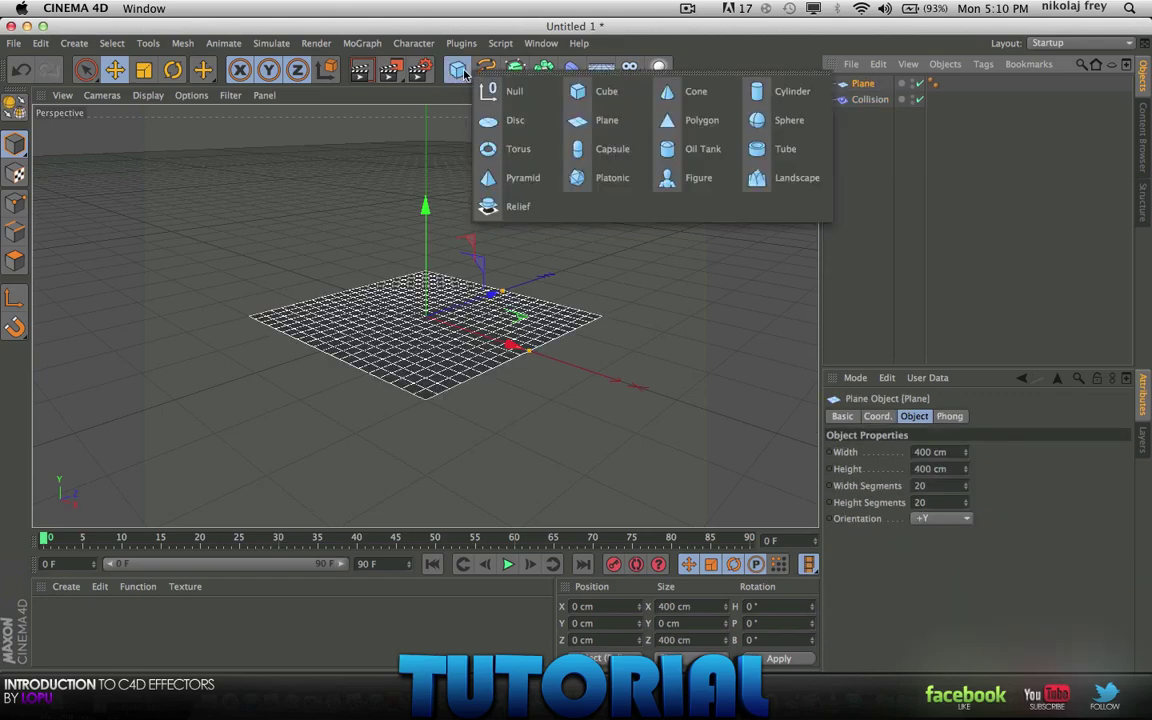
pyautogui.click(593, 95)
pyautogui.click(514, 290)
pyautogui.moveTo(529, 355); pyautogui.dragTo(690, 435)
pyautogui.moveTo(503, 292); pyautogui.dragTo(345, 186)
pyautogui.scroll(-5, 598, 270)
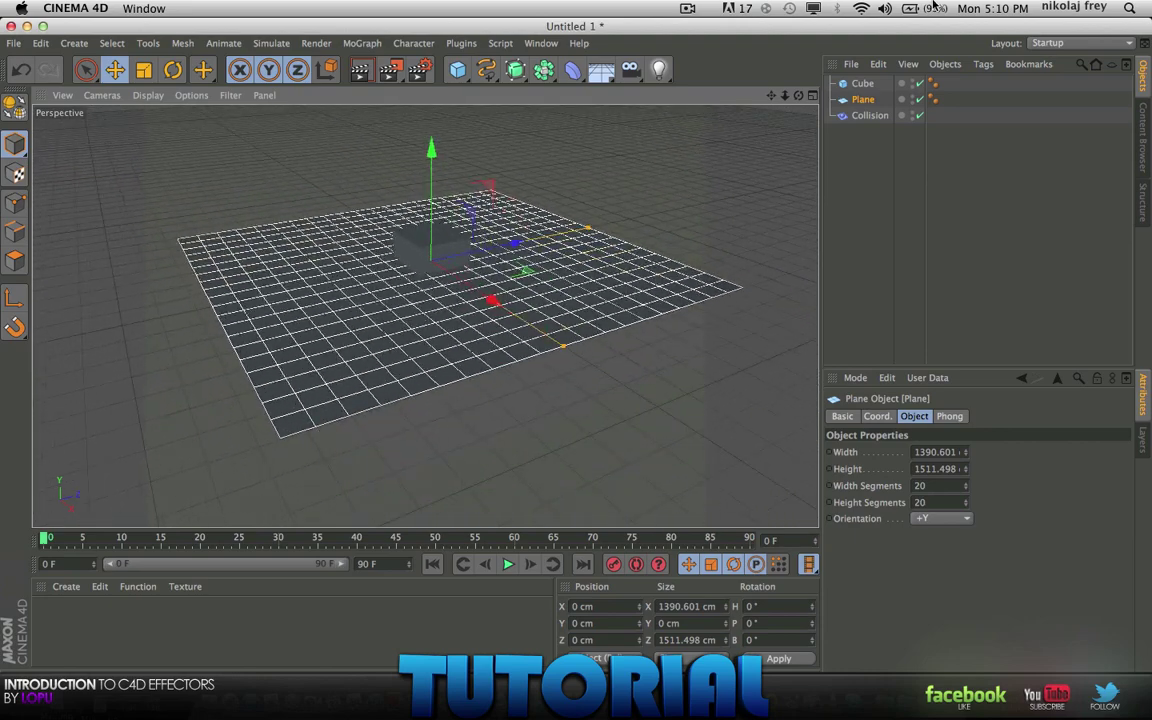
# Raise the cube to about Y 360 cm and apply a new material, Mat, to it.
pyautogui.click(862, 83)
pyautogui.moveTo(431, 160); pyautogui.dragTo(431, 100)
pyautogui.keyDown('alt'); pyautogui.moveTo(416, 352); pyautogui.dragTo(340, 400); pyautogui.keyUp('alt')
pyautogui.click(309, 667)
pyautogui.doubleClick(309, 667)
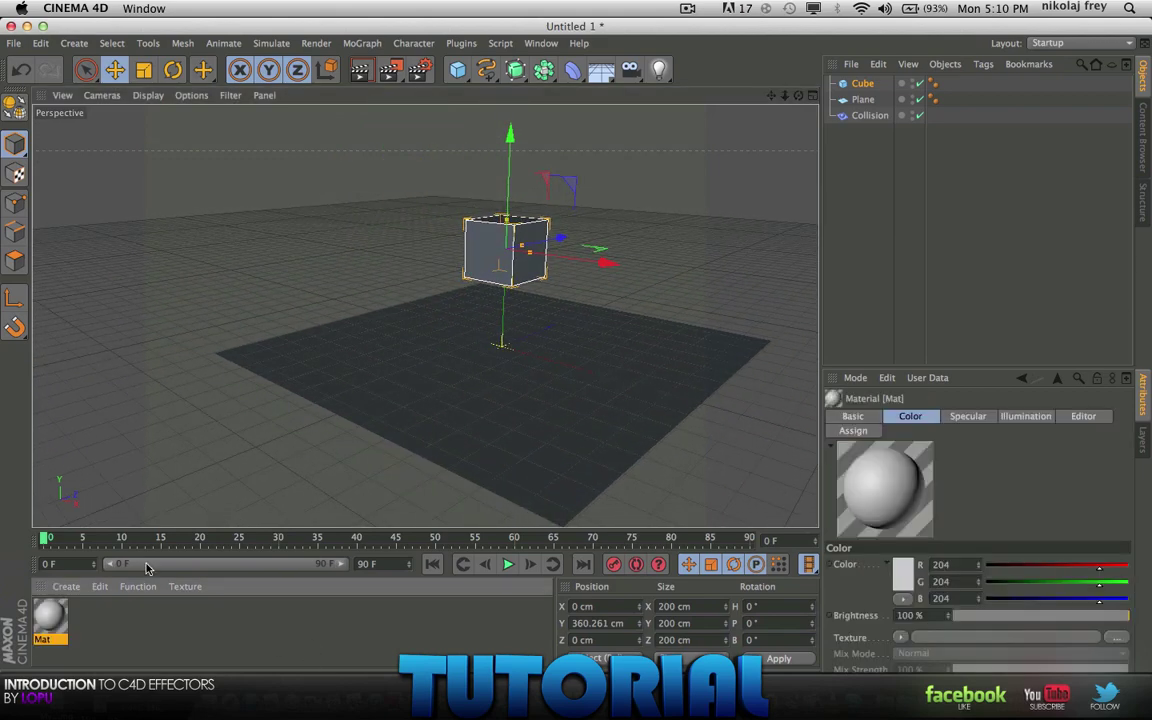
pyautogui.moveTo(50, 615); pyautogui.dragTo(505, 250)
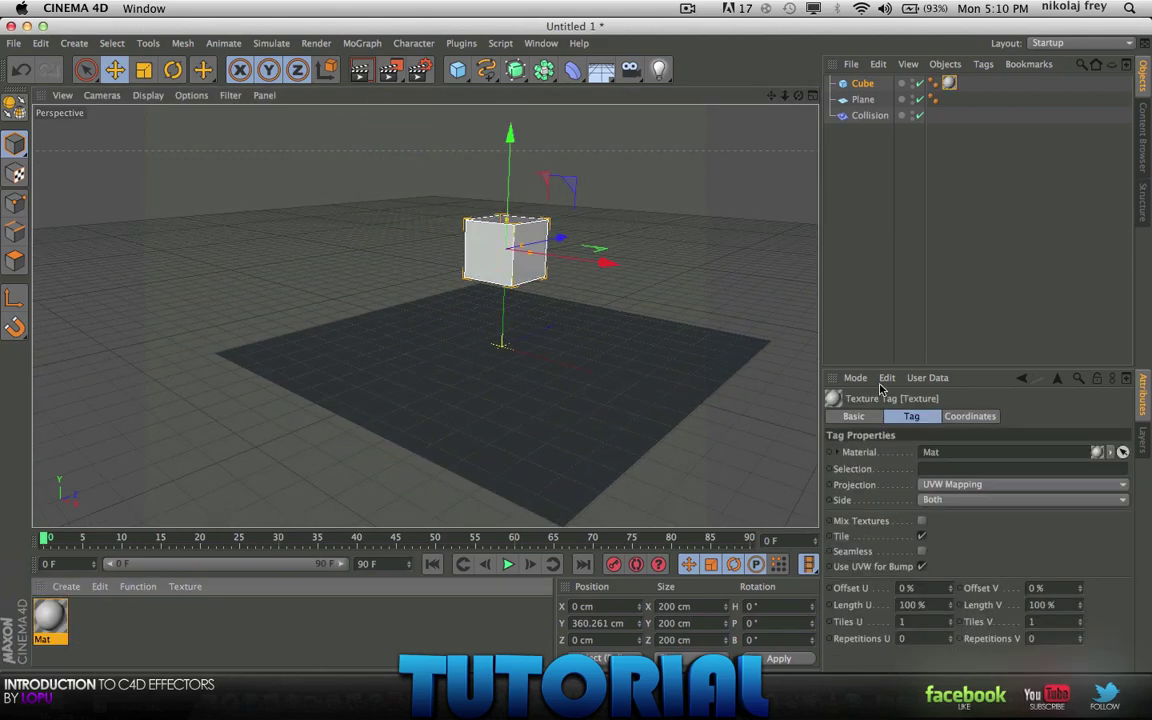
pyautogui.click(655, 249)
pyautogui.keyDown('alt'); pyautogui.moveTo(655, 249); pyautogui.dragTo(648, 321); pyautogui.keyUp('alt')
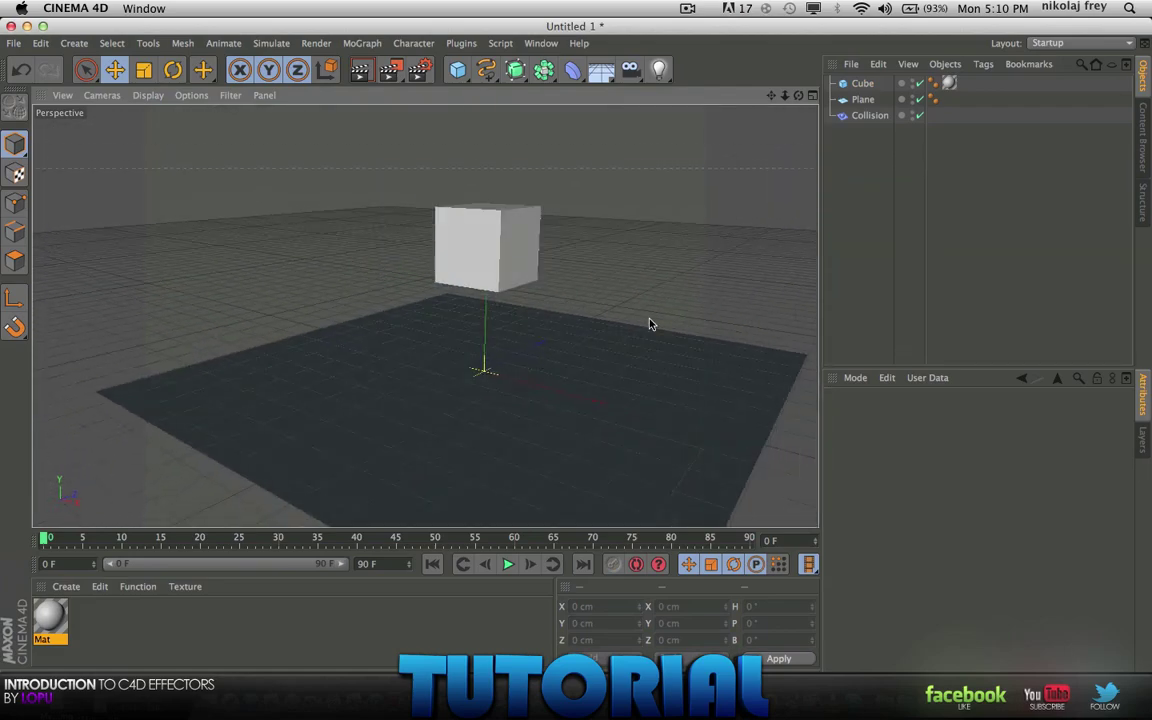
# Nest the Collision deformer under the Plane in the Object Manager and reselect it.
pyautogui.rightClick(869, 116)
pyautogui.press('Escape')
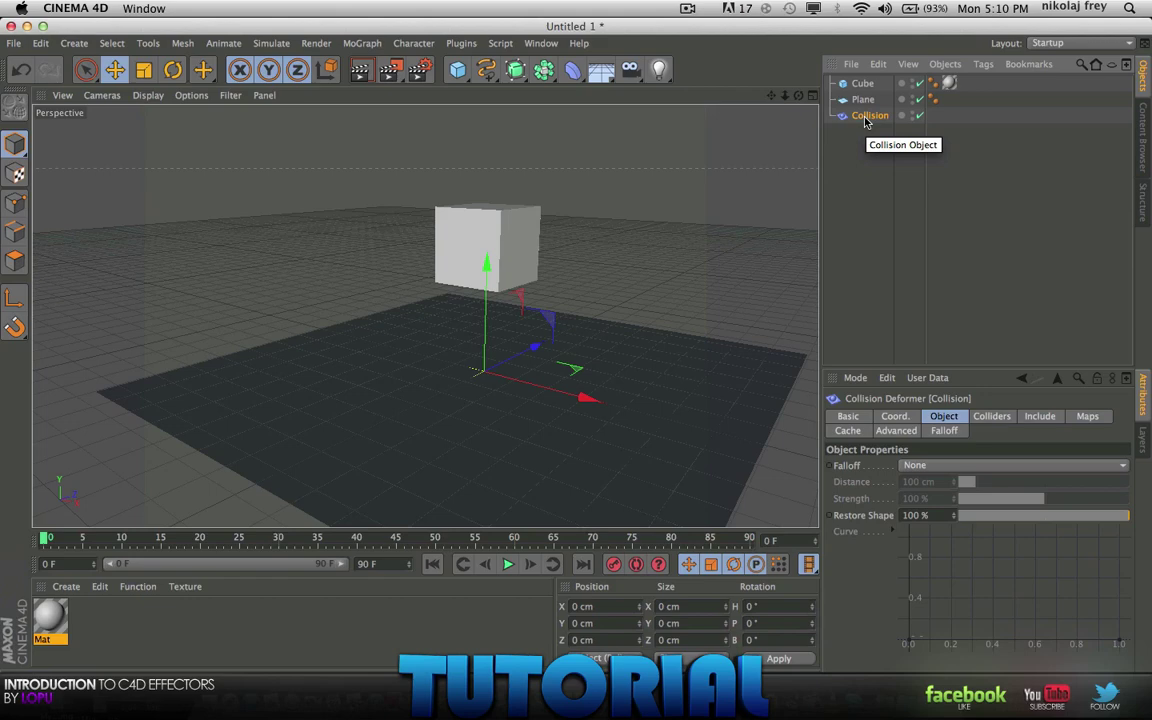
pyautogui.click(944, 430)
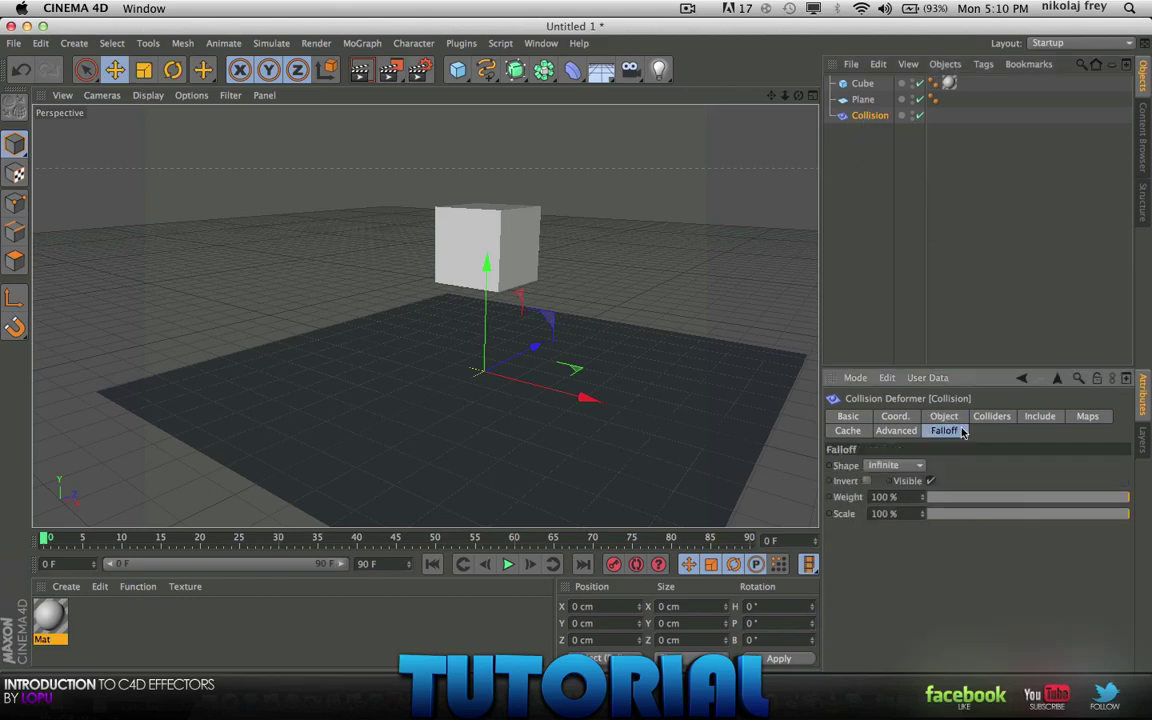
pyautogui.click(944, 416)
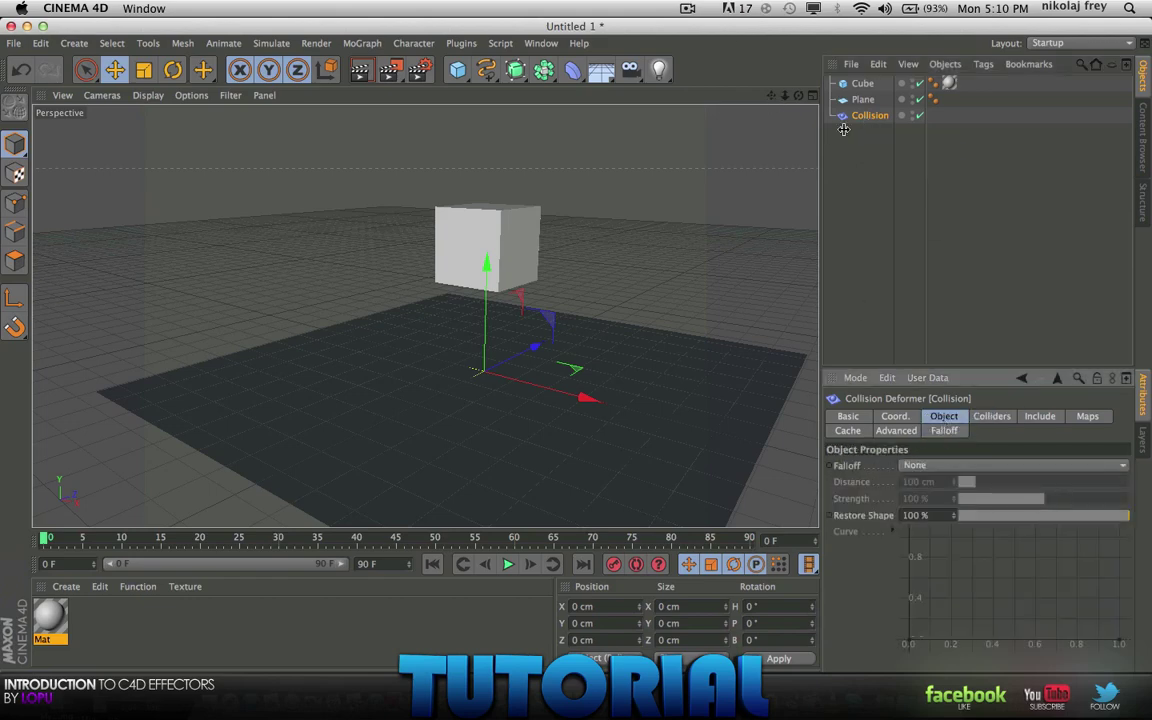
pyautogui.moveTo(869, 118); pyautogui.dragTo(868, 101)
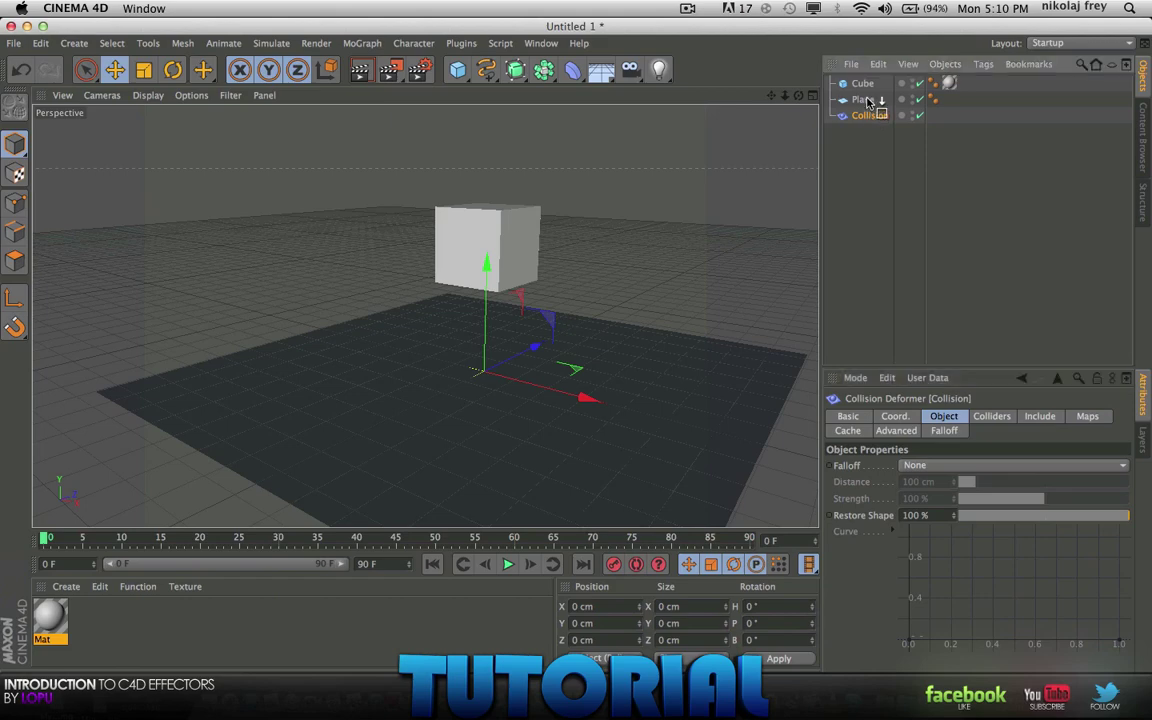
pyautogui.moveTo(868, 101); pyautogui.dragTo(869, 103)
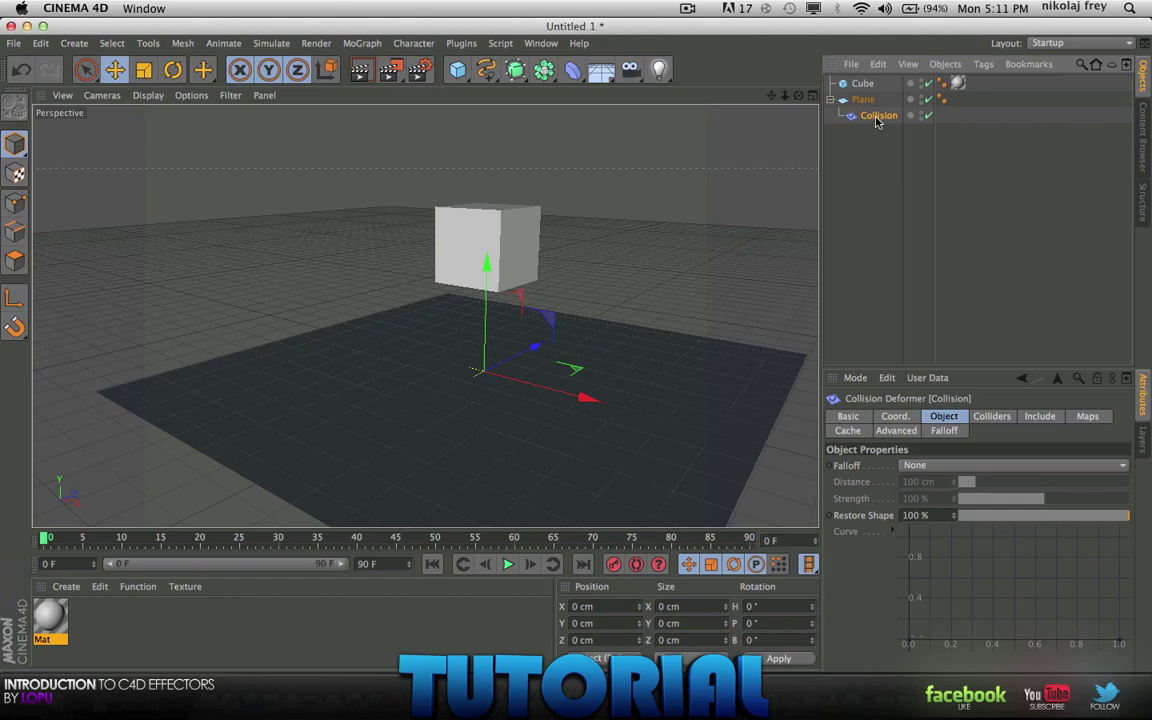
pyautogui.click(865, 100)
pyautogui.click(876, 115)
# Keep the Intersect solver and add Plane and Cube to the Colliders objects list.
pyautogui.click(1003, 418)
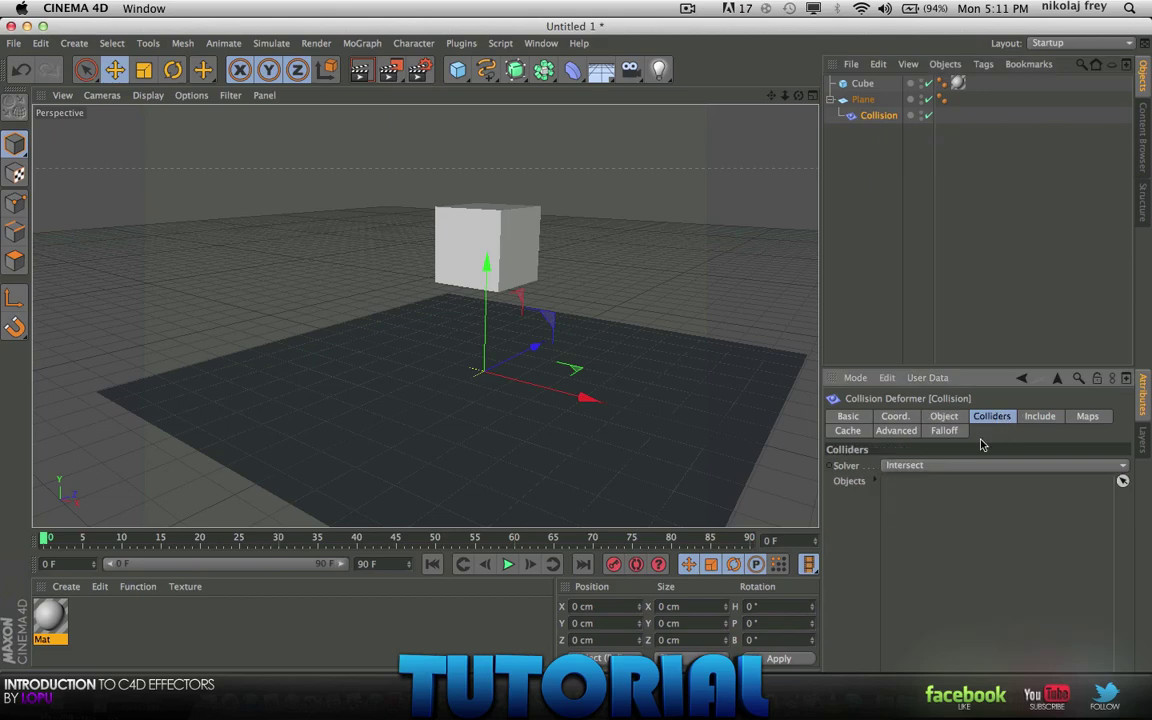
pyautogui.click(951, 466)
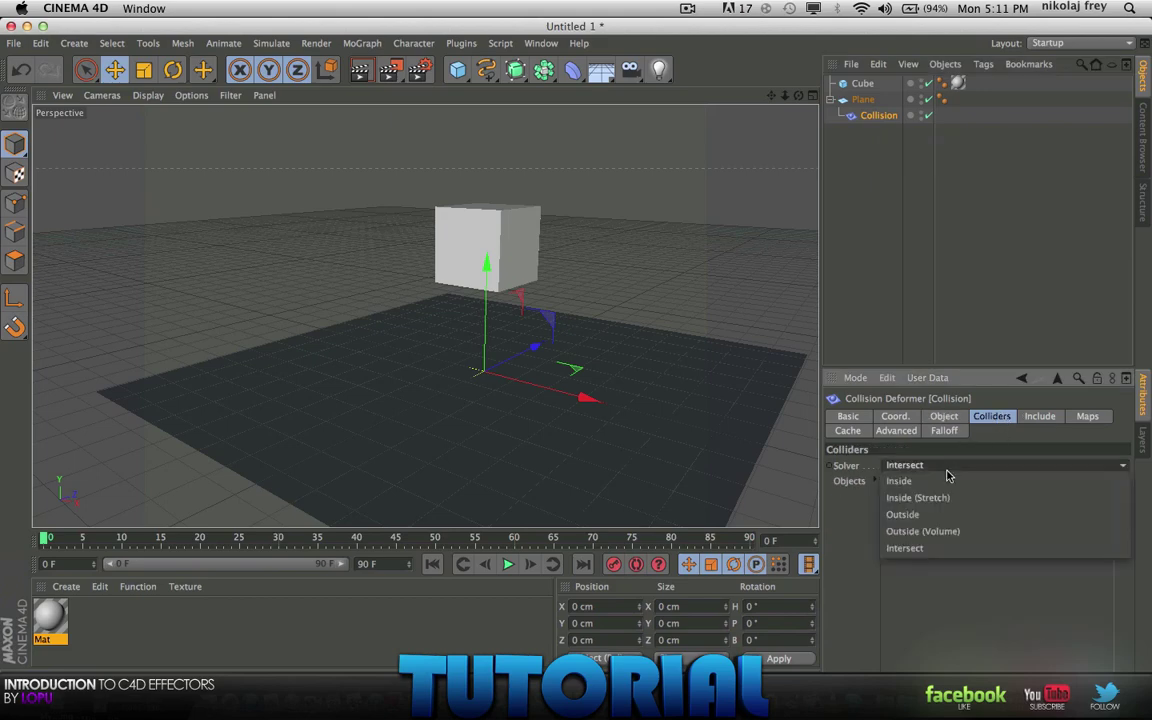
pyautogui.click(908, 548)
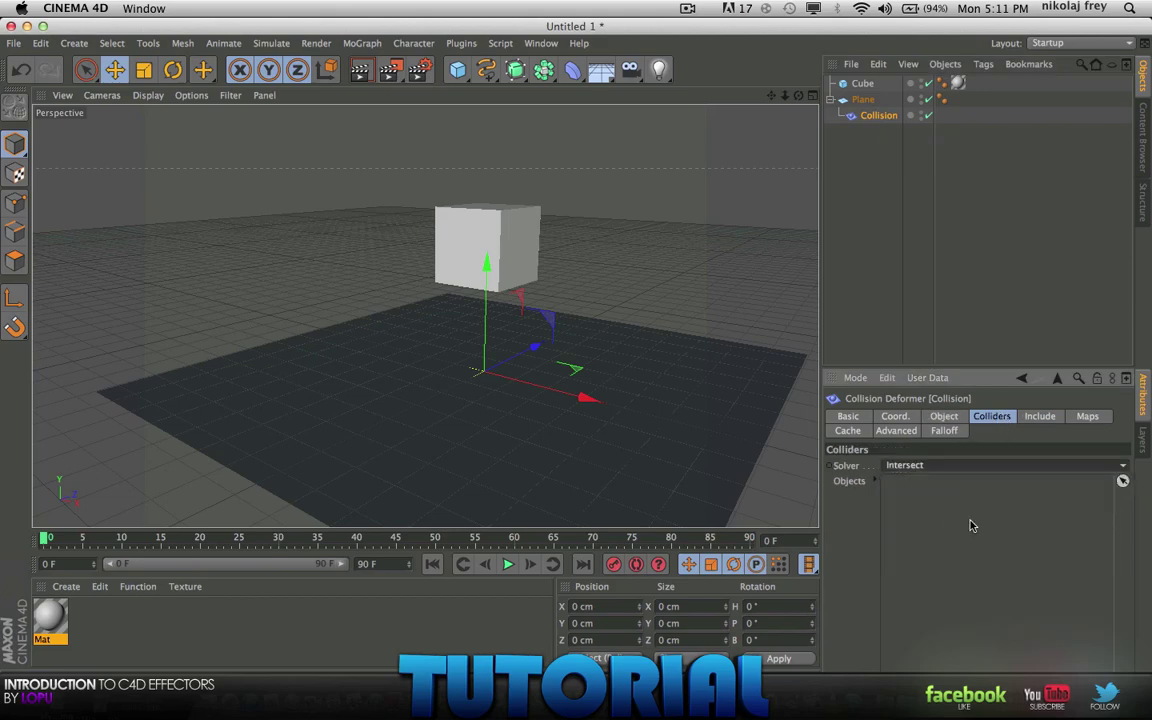
pyautogui.click(1123, 483)
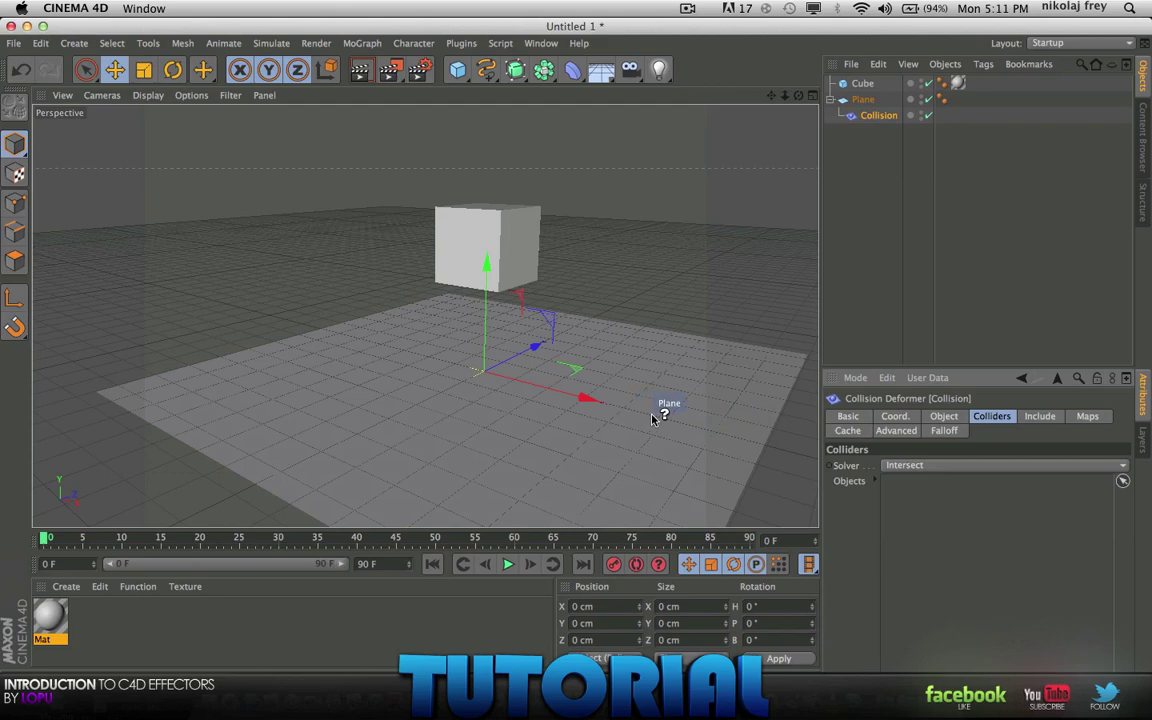
pyautogui.click(652, 418)
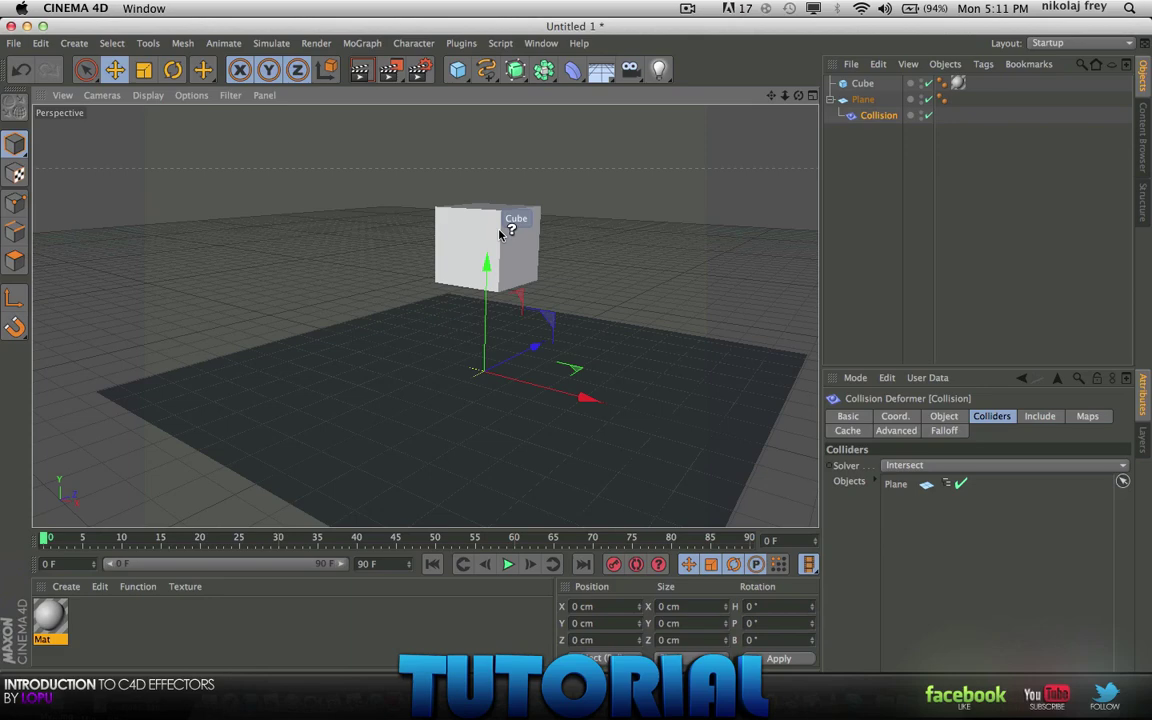
pyautogui.click(500, 233)
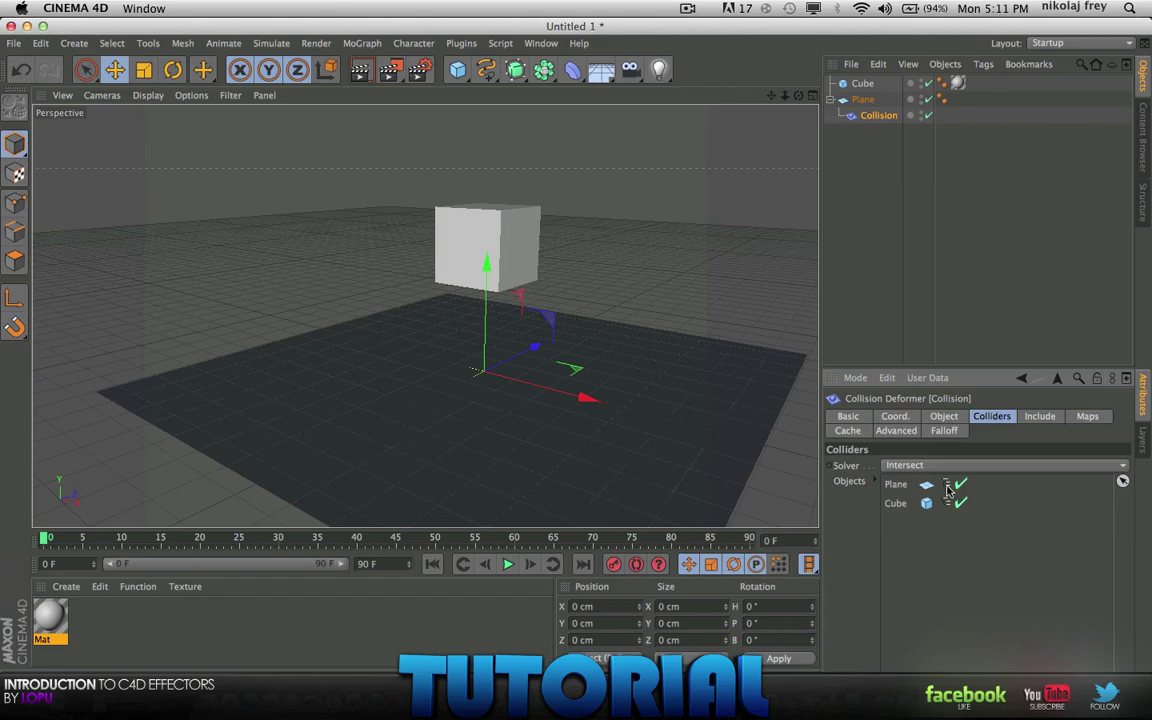
# Position the cube at about 358 cm above the plane.
pyautogui.click(890, 193)
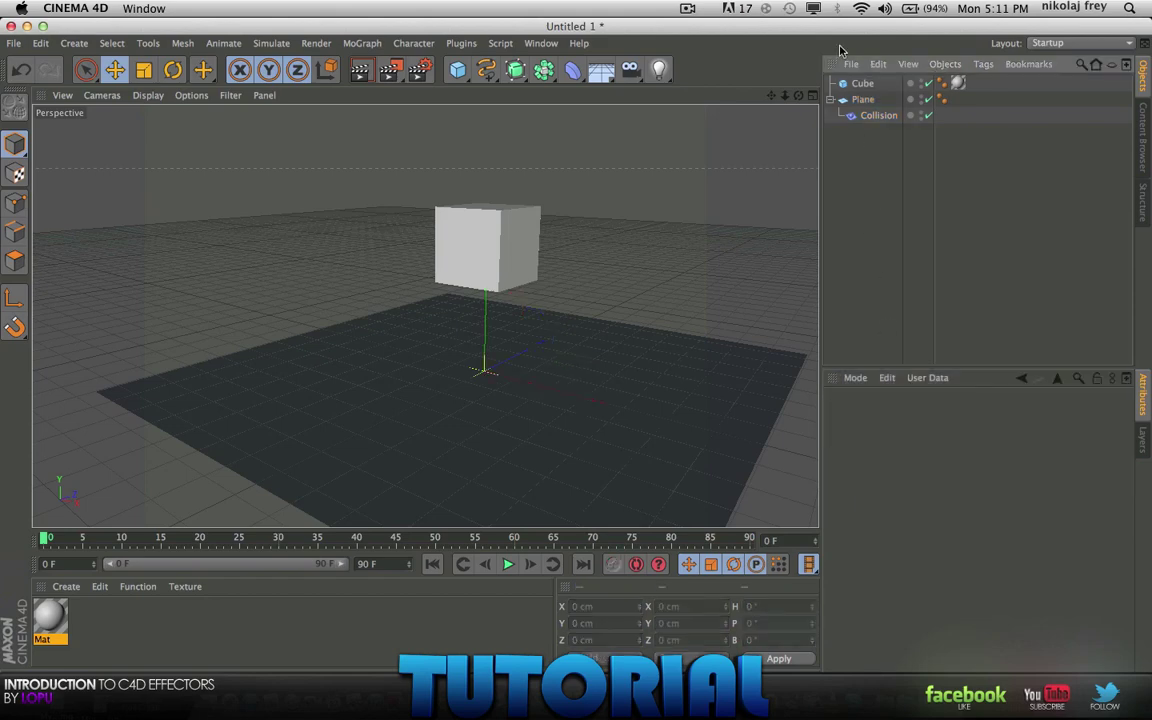
pyautogui.click(451, 228)
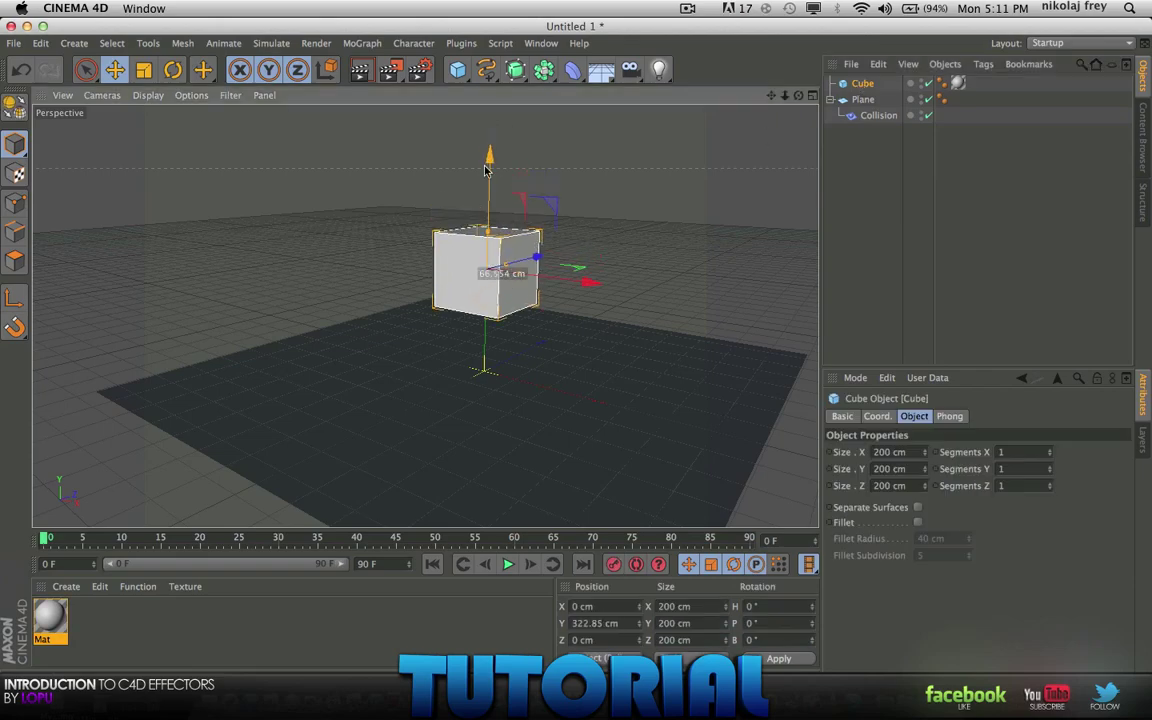
pyautogui.moveTo(472, 168); pyautogui.dragTo(472, 286)
pyautogui.scroll(5, 507, 437)
pyautogui.keyDown('alt'); pyautogui.moveTo(517, 411); pyautogui.dragTo(501, 445); pyautogui.keyUp('alt')
pyautogui.keyDown('alt'); pyautogui.moveTo(527, 399); pyautogui.dragTo(458, 357); pyautogui.keyUp('alt')
pyautogui.moveTo(454, 190); pyautogui.dragTo(457, 167)
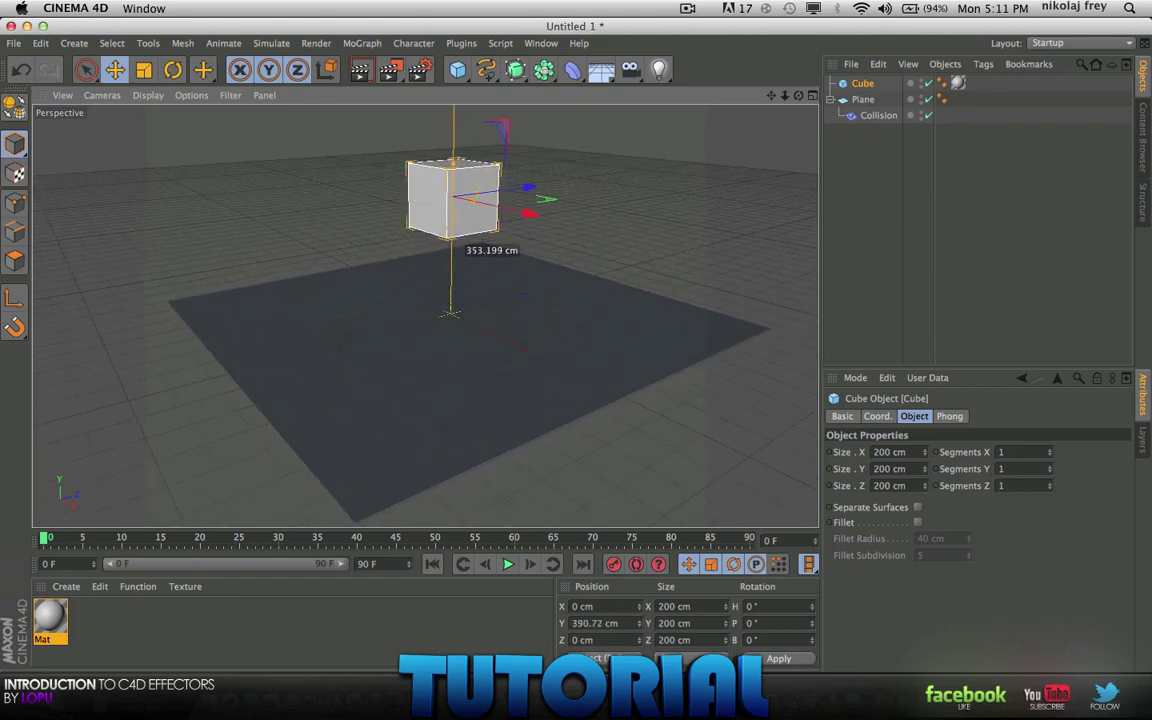
pyautogui.moveTo(454, 160); pyautogui.dragTo(454, 172)
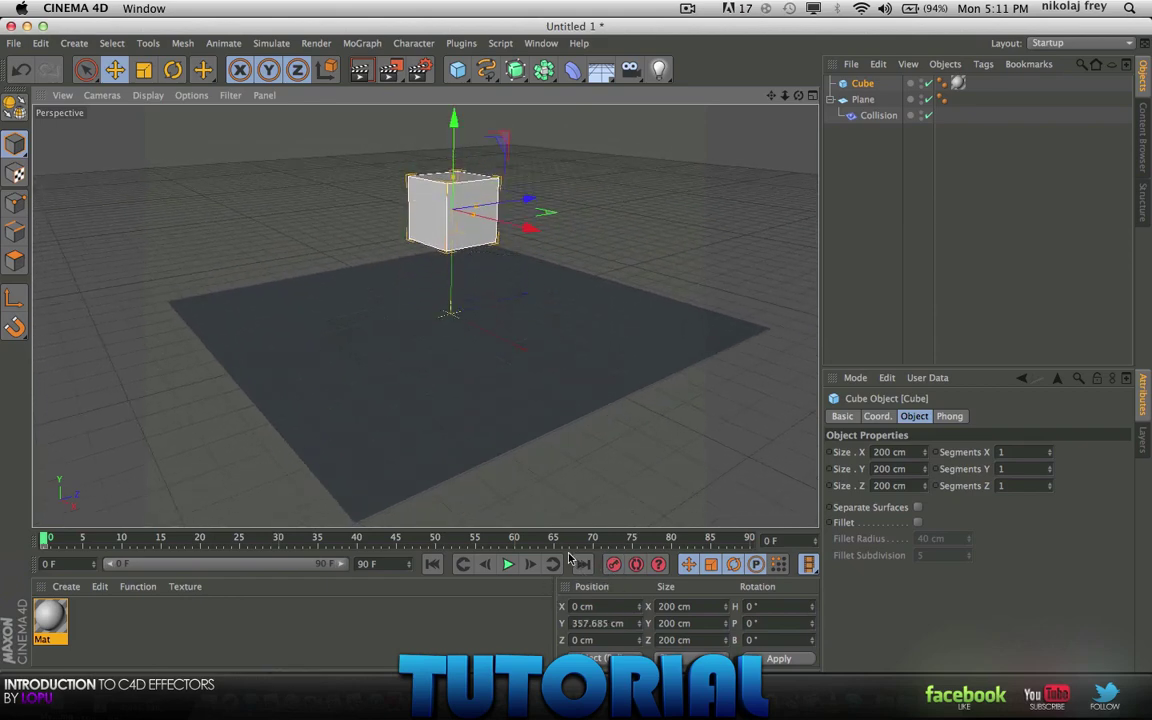
# Push the cube through the plane at a later frame and lift it back above at frame 90.
pyautogui.moveTo(549, 540); pyautogui.dragTo(426, 543)
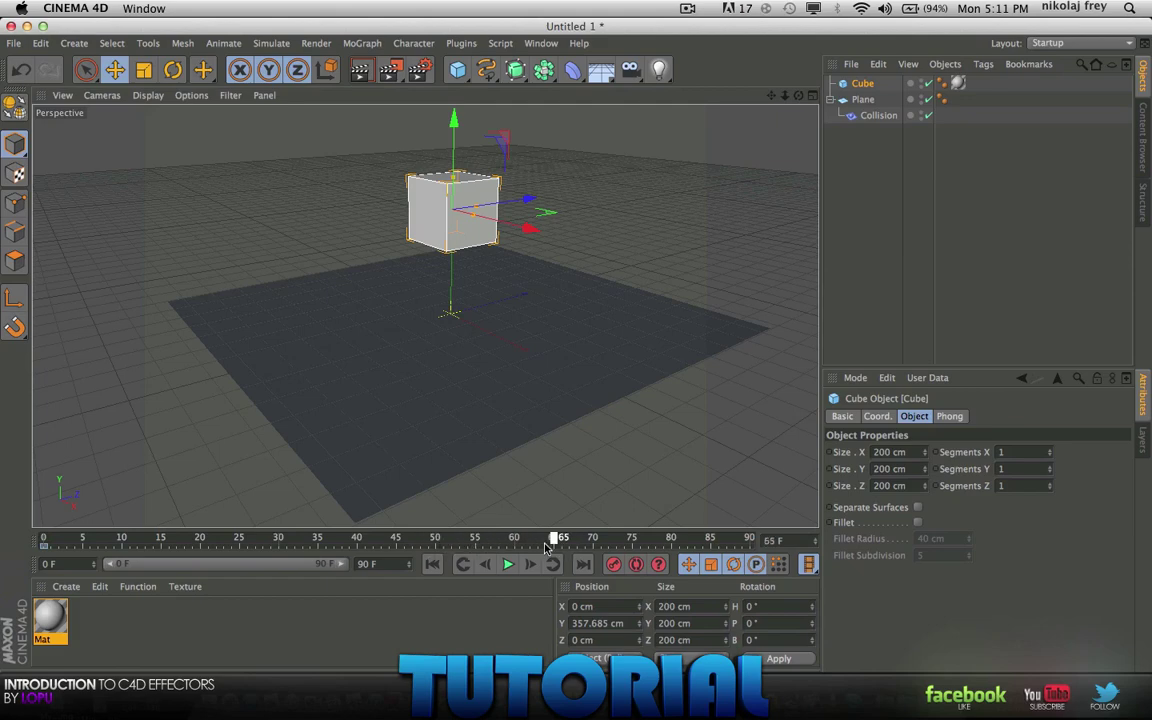
pyautogui.moveTo(462, 130); pyautogui.dragTo(448, 250)
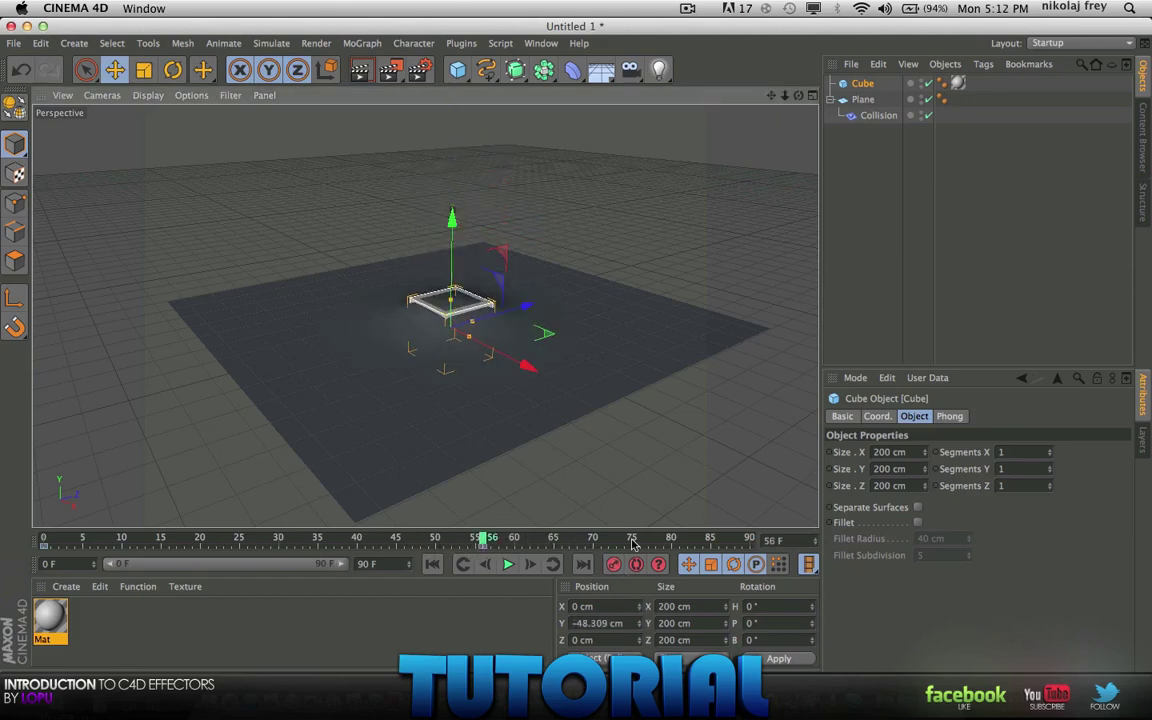
pyautogui.moveTo(633, 541); pyautogui.dragTo(800, 541)
pyautogui.moveTo(452, 225); pyautogui.dragTo(455, 140)
# Play the cube's fall onto the plane, stop playback, and rewind to frame 0.
pyautogui.click(432, 564)
pyautogui.click(507, 564)
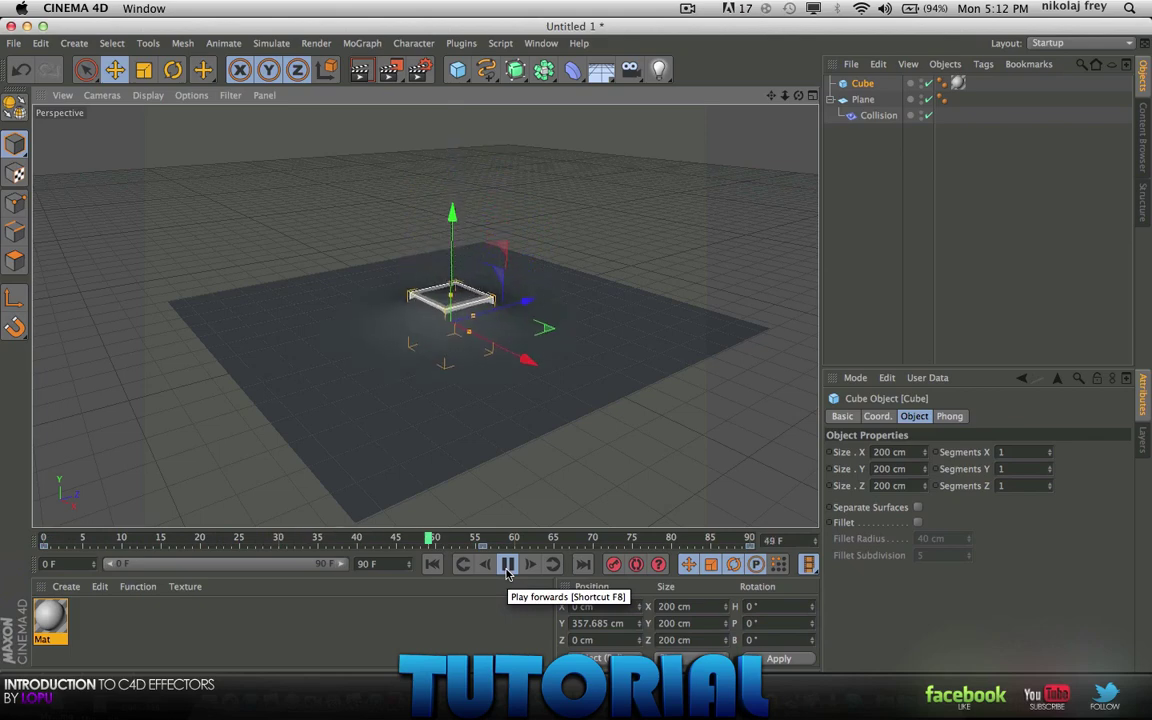
pyautogui.click(507, 566)
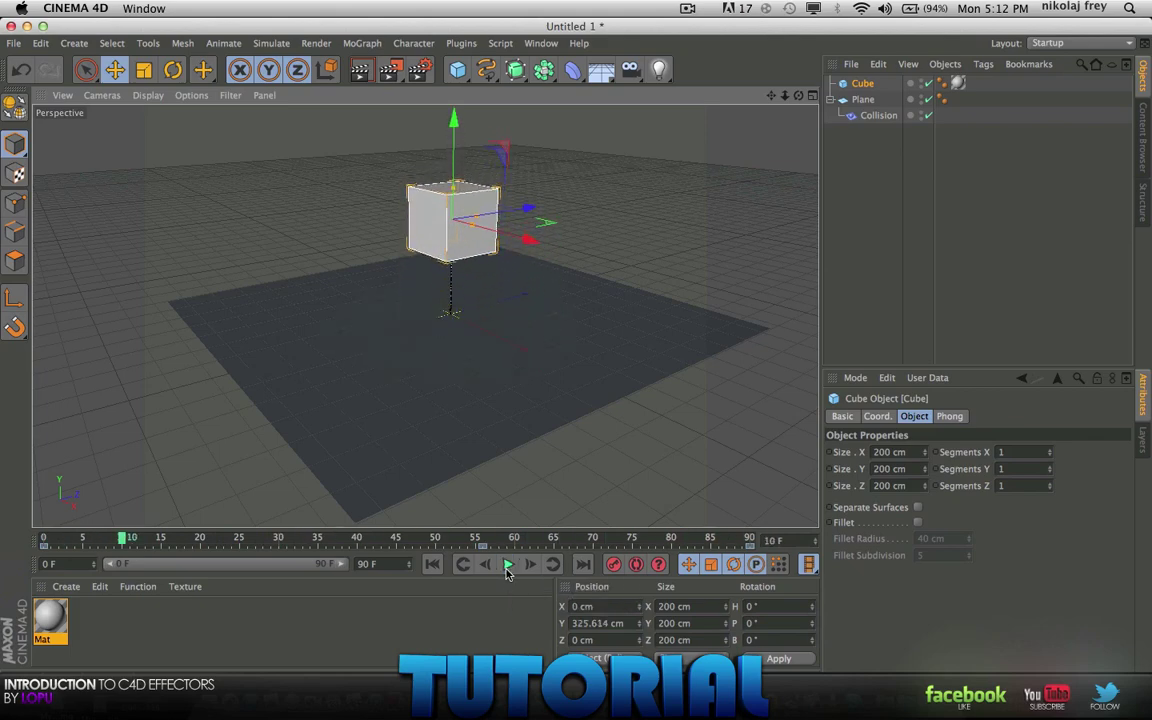
pyautogui.click(434, 566)
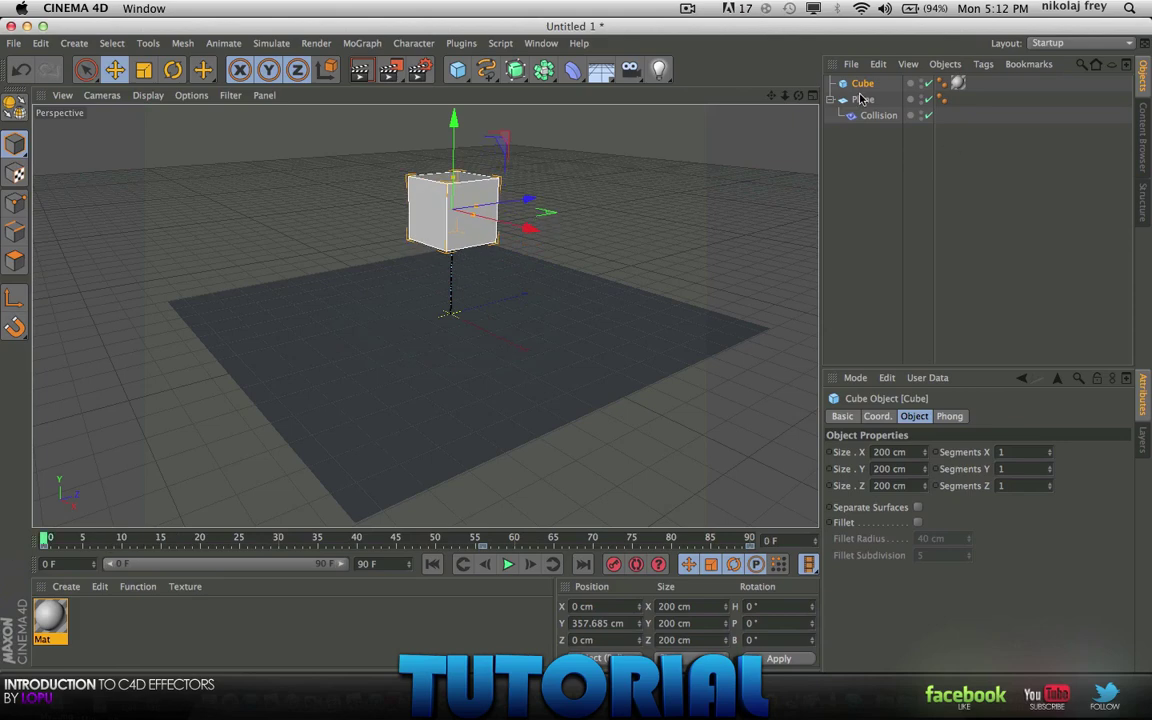
# Set the Collision deformer's Restore Shape to 0%.
pyautogui.click(866, 116)
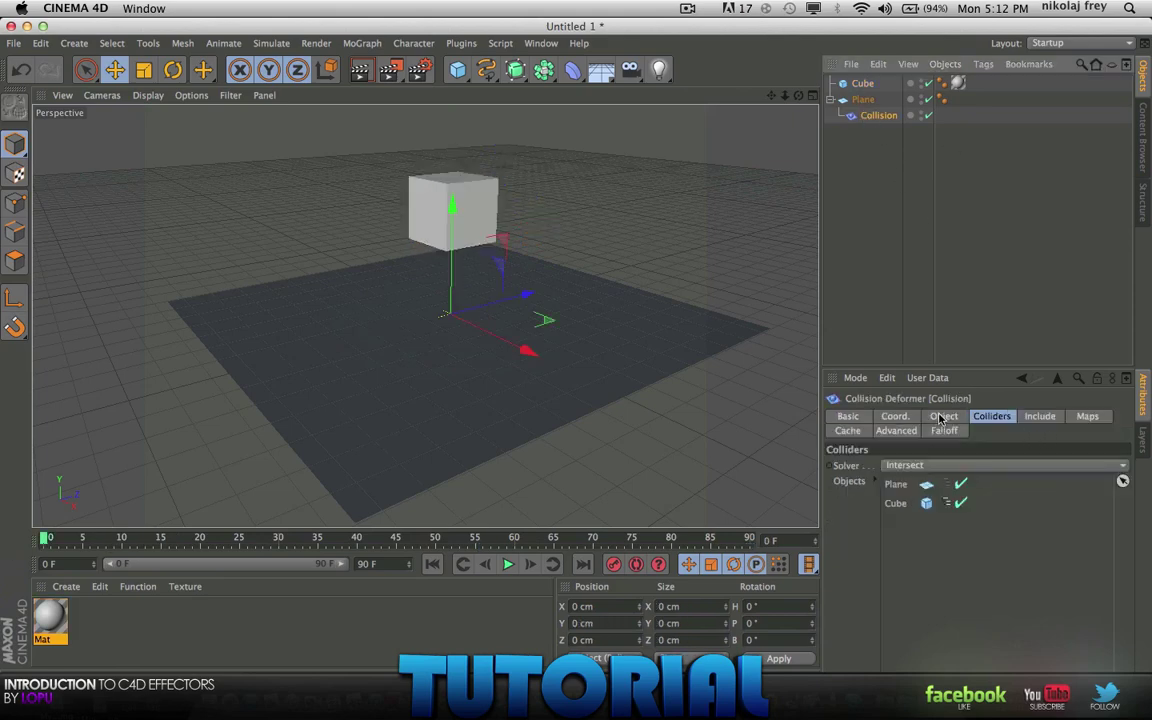
pyautogui.click(943, 416)
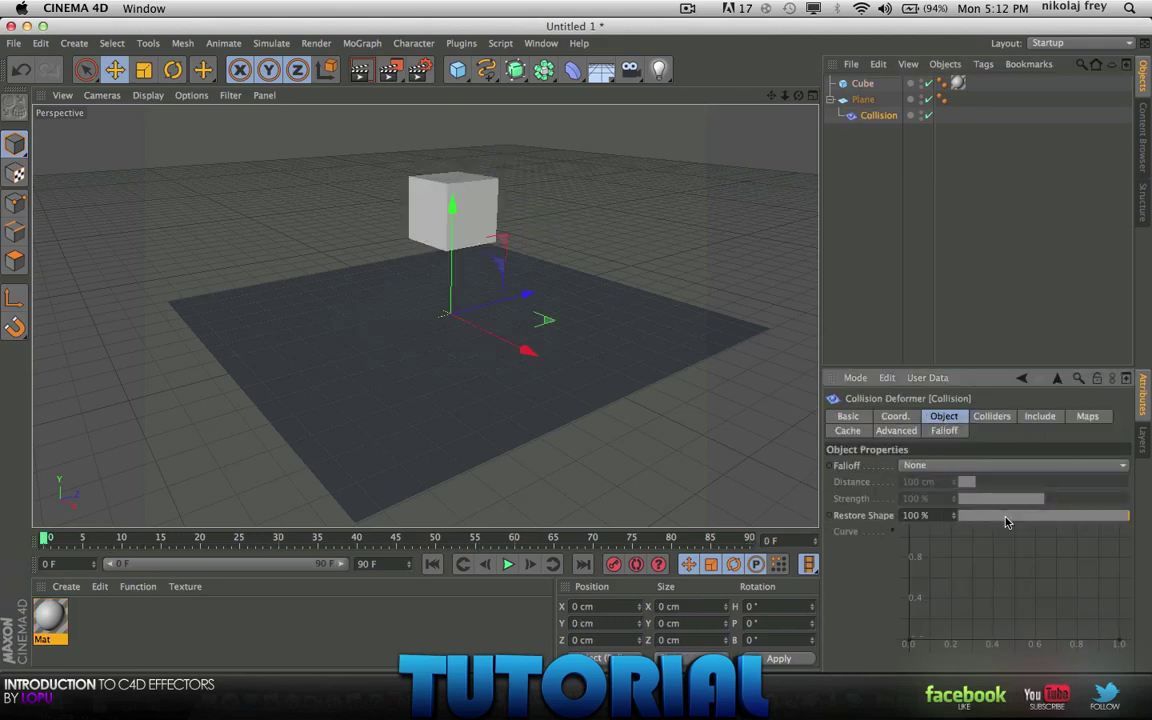
pyautogui.moveTo(1035, 520); pyautogui.dragTo(938, 519)
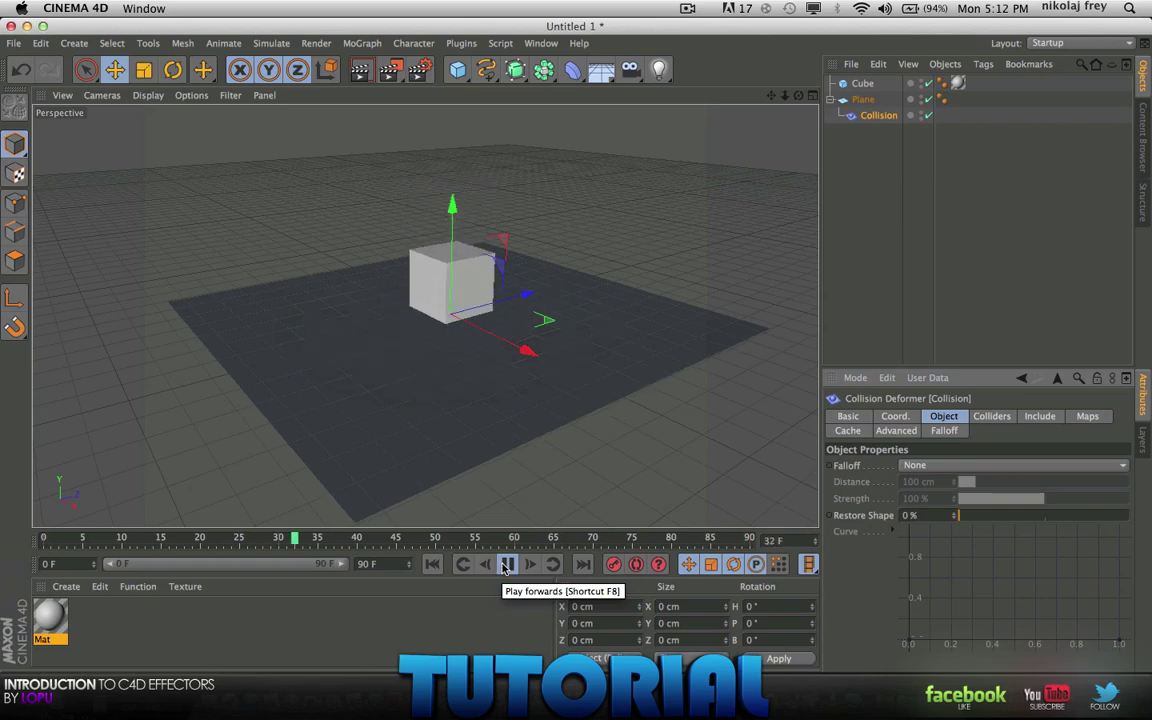
# Play and scrub to frame 73 to inspect the lasting dent, then return to frame 0.
pyautogui.click(507, 564)
pyautogui.moveTo(481, 540); pyautogui.dragTo(617, 540)
pyautogui.scroll(15, 486, 380)
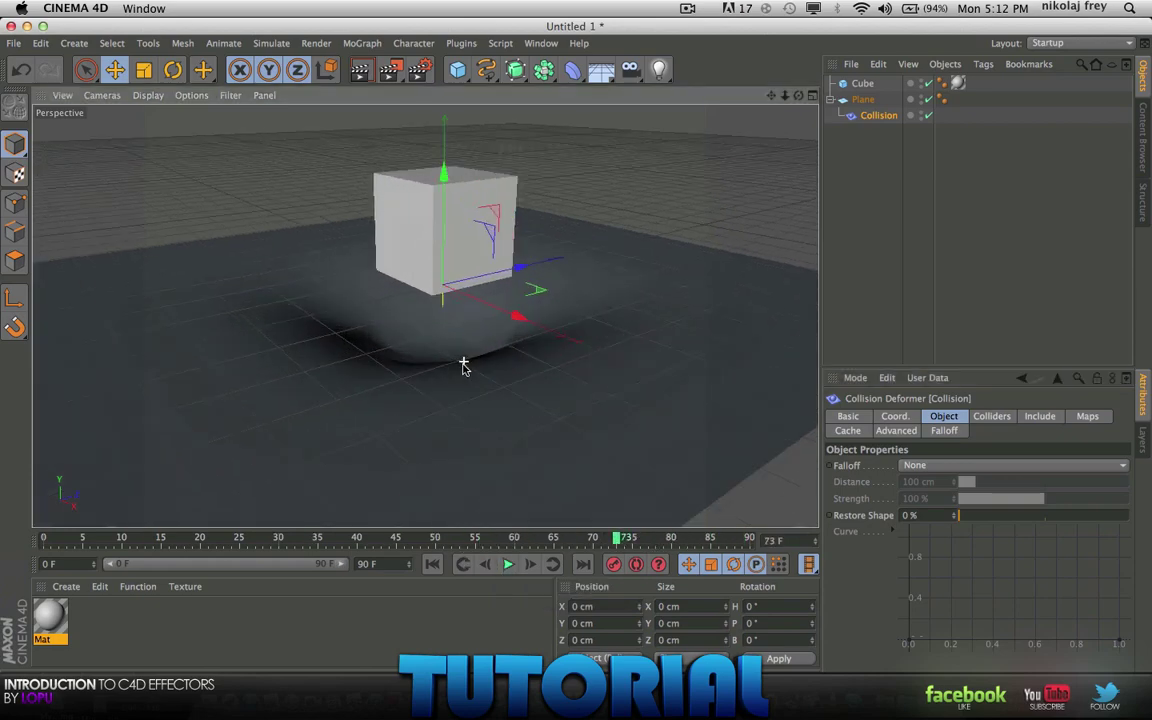
pyautogui.scroll(-8, 455, 380)
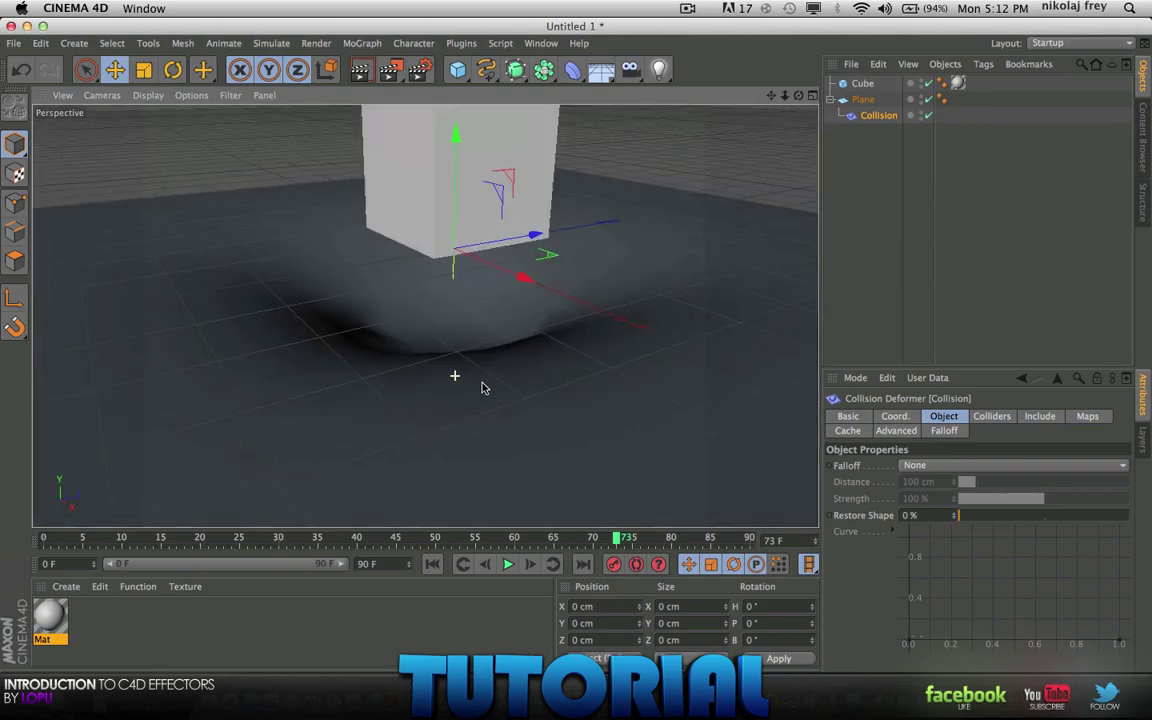
pyautogui.keyDown('alt'); pyautogui.moveTo(512, 388); pyautogui.dragTo(470, 456); pyautogui.keyUp('alt')
pyautogui.moveTo(505, 540); pyautogui.dragTo(42, 484)
pyautogui.keyDown('alt'); pyautogui.moveTo(500, 400); pyautogui.dragTo(580, 355); pyautogui.keyUp('alt')
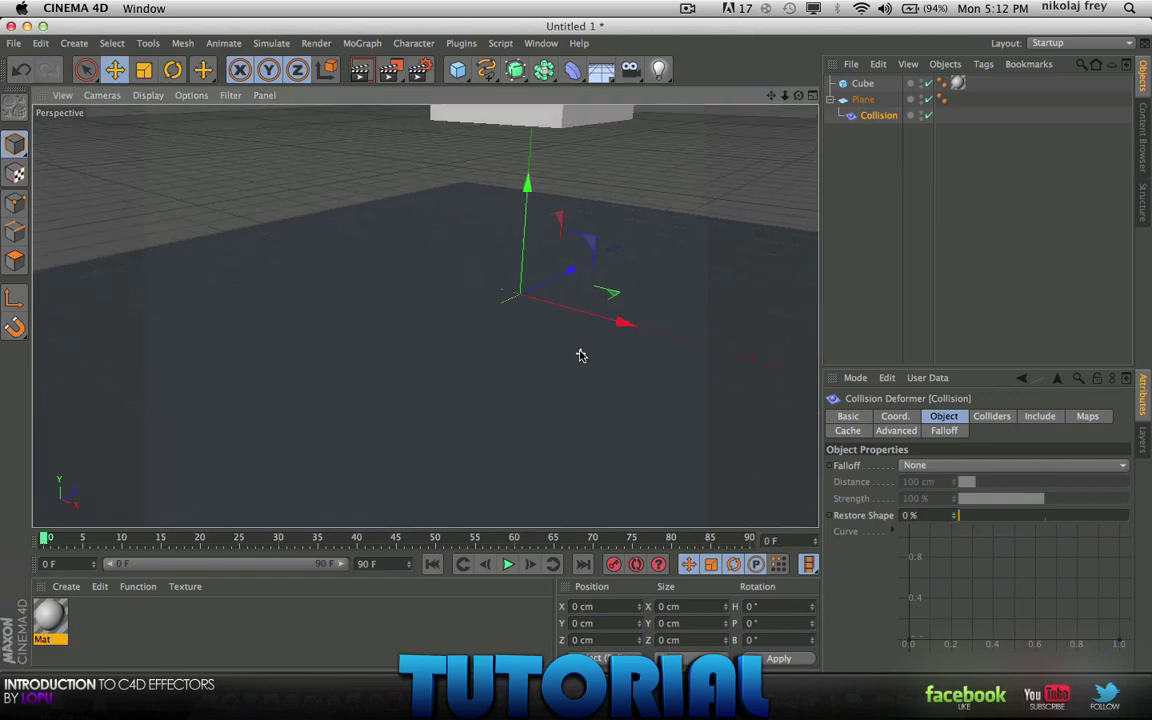
pyautogui.scroll(-6, 580, 355)
pyautogui.keyDown('alt'); pyautogui.moveTo(684, 422); pyautogui.dragTo(375, 373); pyautogui.keyUp('alt')
pyautogui.scroll(4, 605, 383)
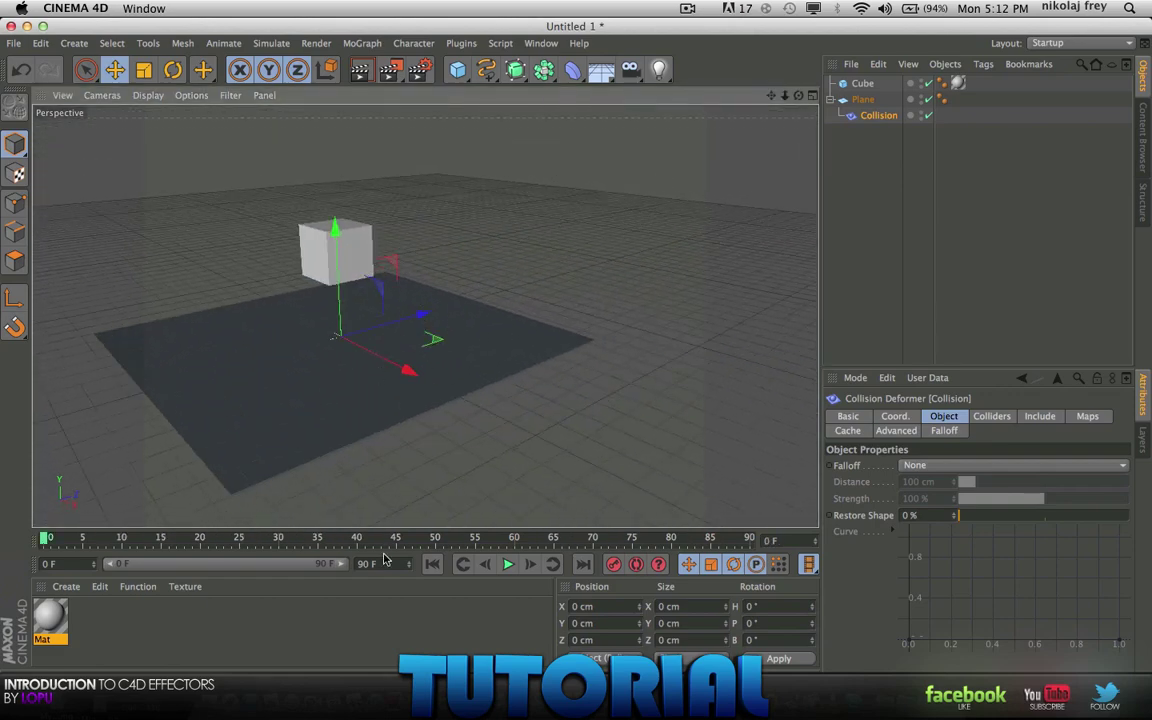
# Set the animation end frame to 500 and widen the visible timeline range.
pyautogui.click(383, 561)
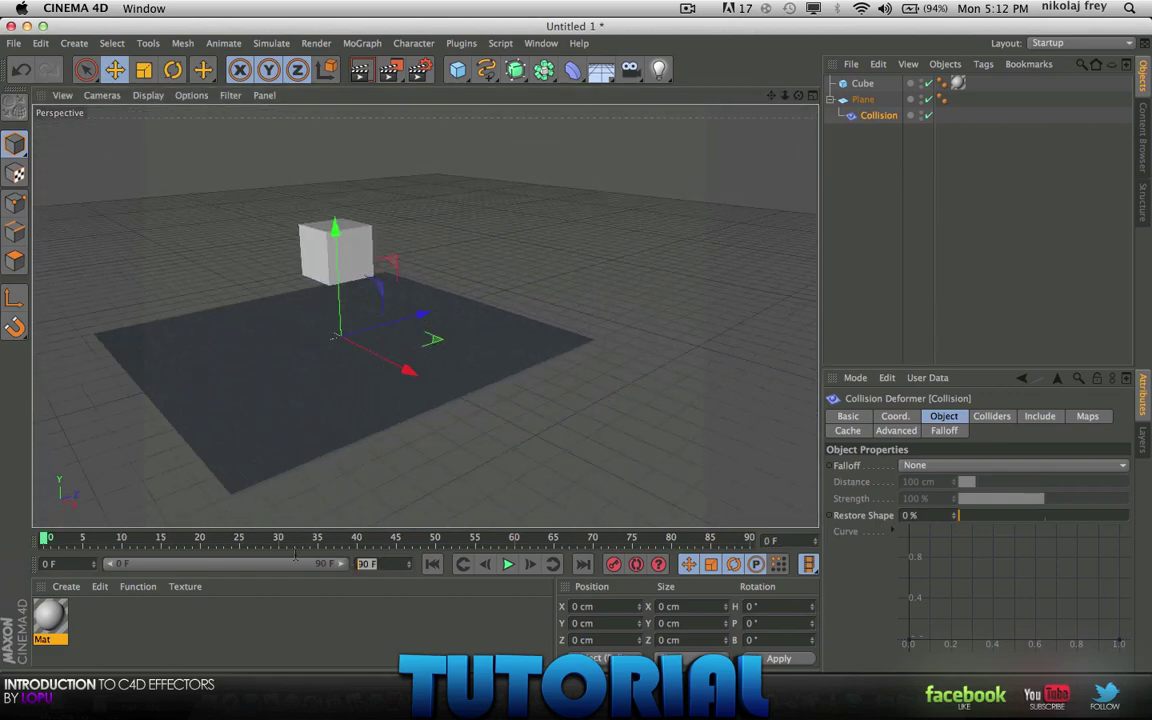
pyautogui.write('500')
pyautogui.press('Return')
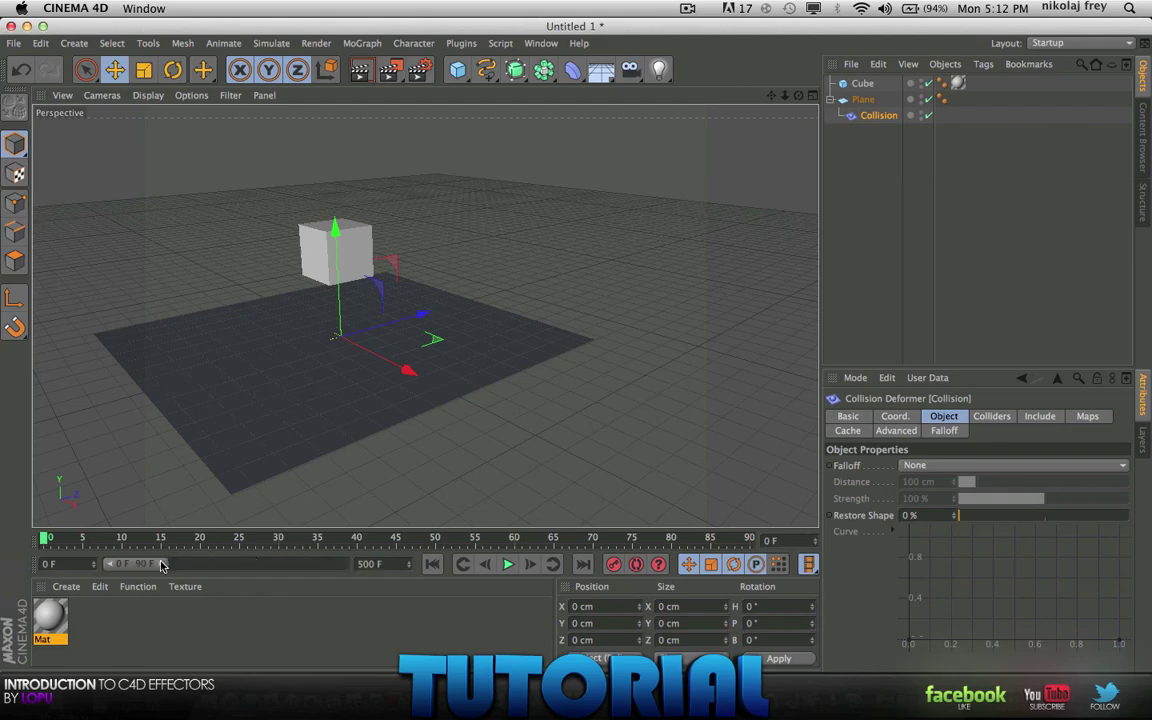
pyautogui.moveTo(160, 566); pyautogui.dragTo(300, 565)
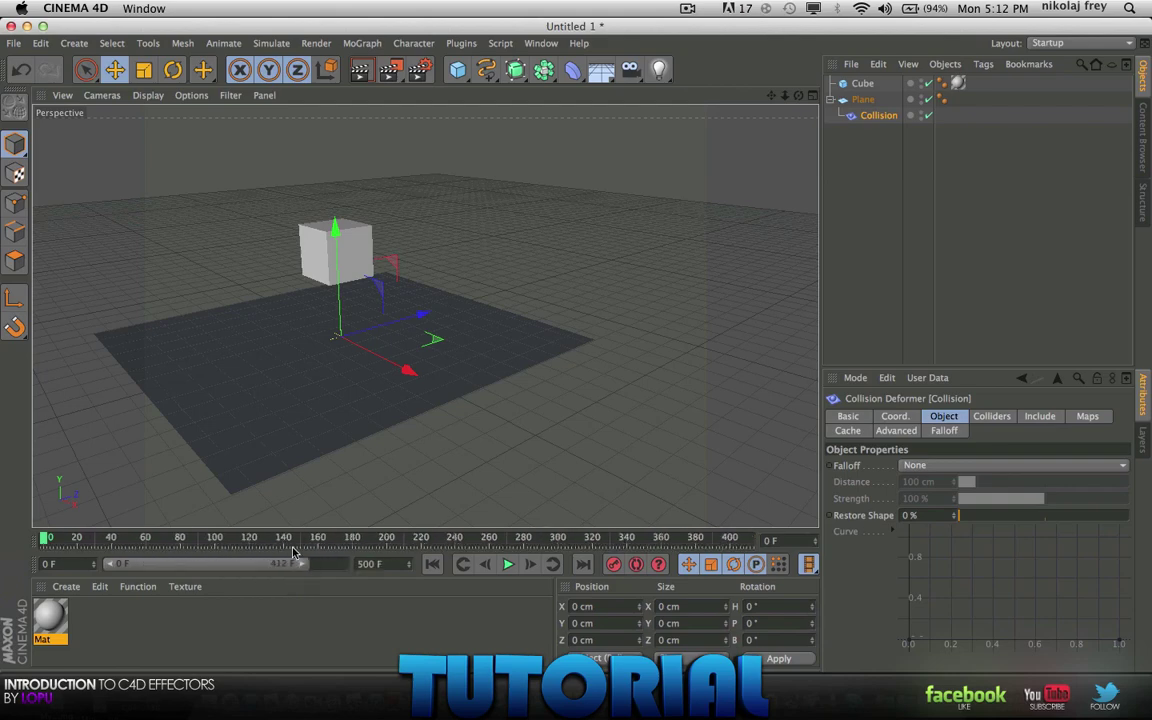
# Key the cube down onto the plane at frame 171, across at 227, and up at 303.
pyautogui.click(862, 84)
pyautogui.moveTo(238, 537); pyautogui.dragTo(323, 540)
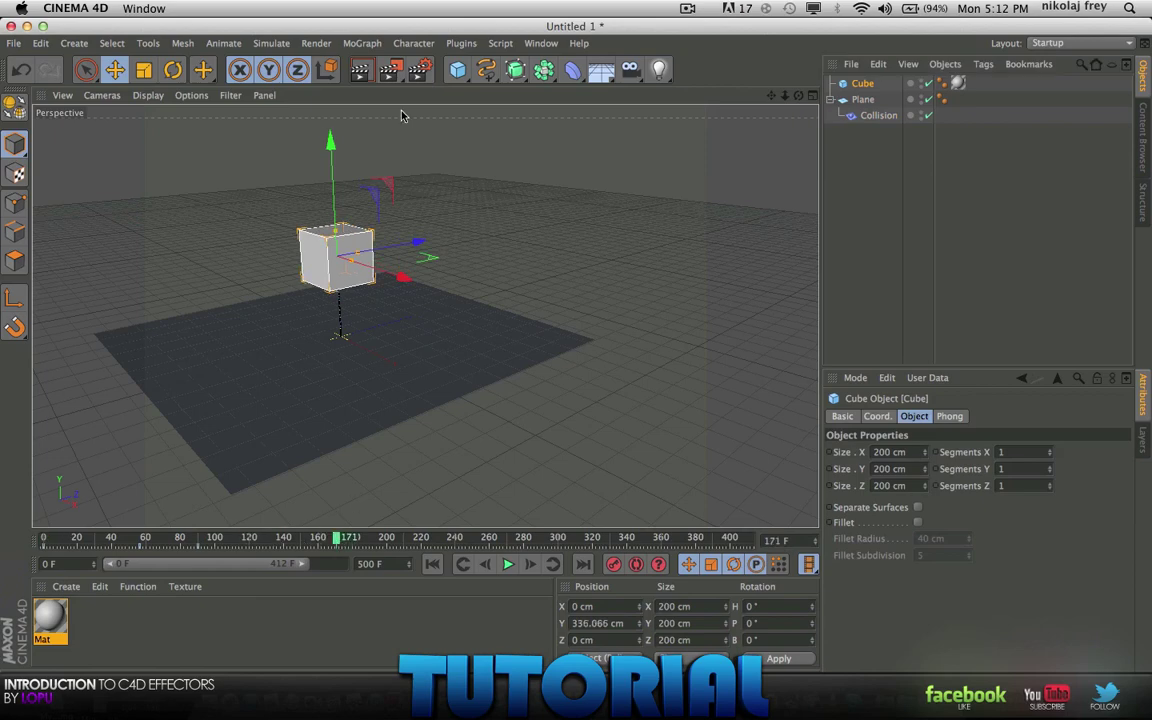
pyautogui.moveTo(420, 248); pyautogui.dragTo(281, 285)
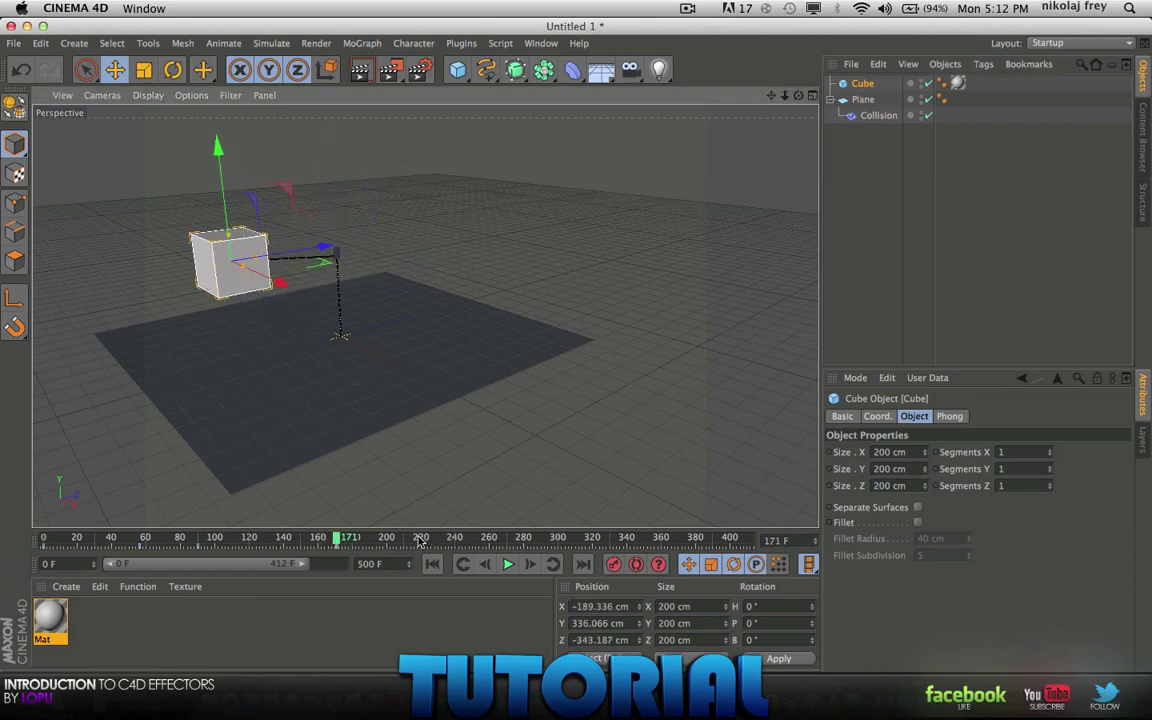
pyautogui.moveTo(216, 149); pyautogui.dragTo(217, 227)
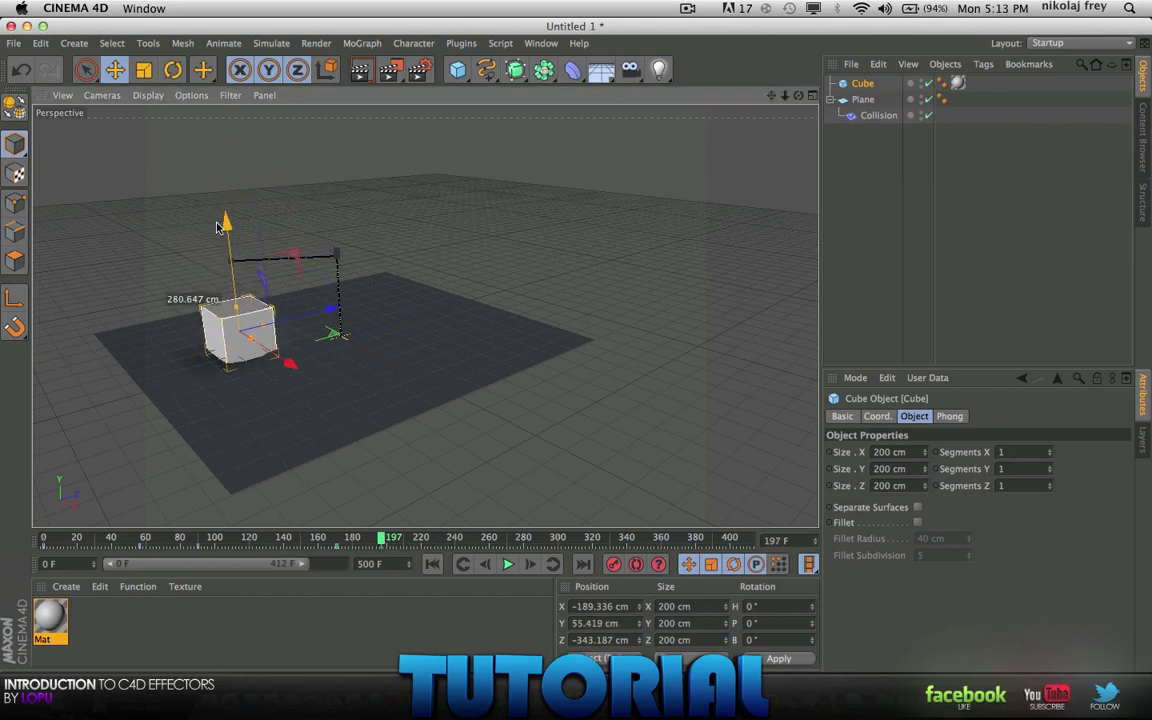
pyautogui.click(433, 541)
pyautogui.moveTo(287, 365); pyautogui.dragTo(336, 408)
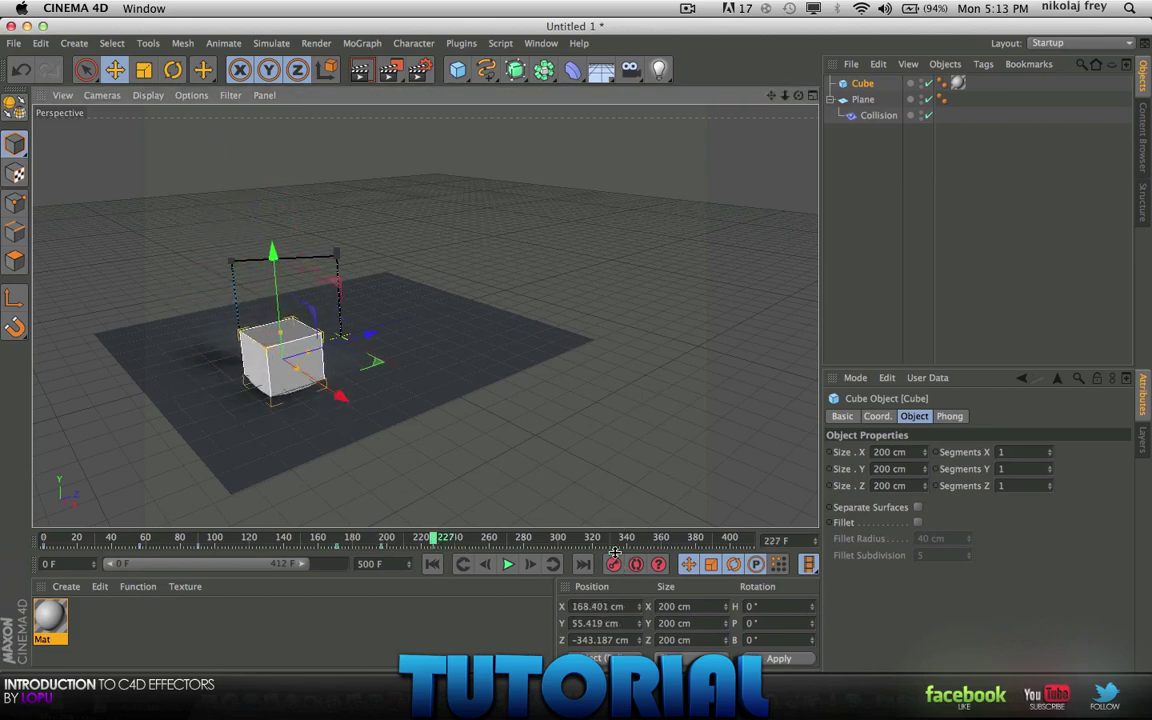
pyautogui.click(563, 540)
pyautogui.moveTo(278, 262); pyautogui.dragTo(280, 143)
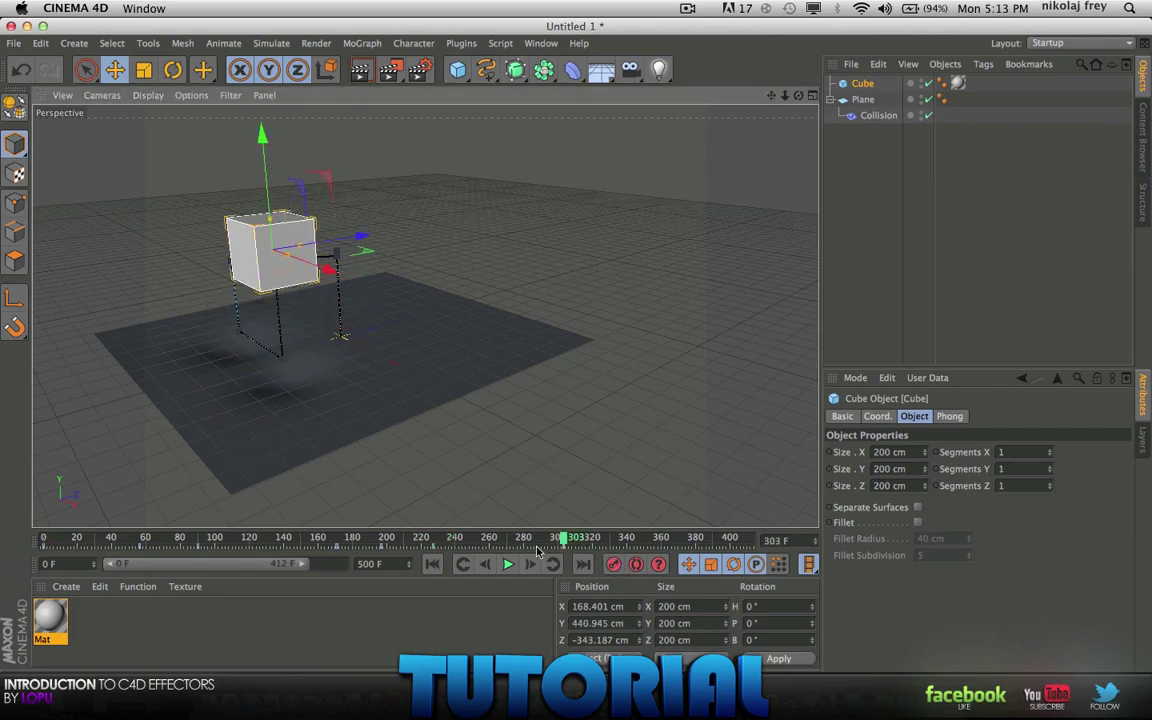
# Play the extended animation from frame 0, orbiting around the deforming plane, then stop.
pyautogui.click(436, 565)
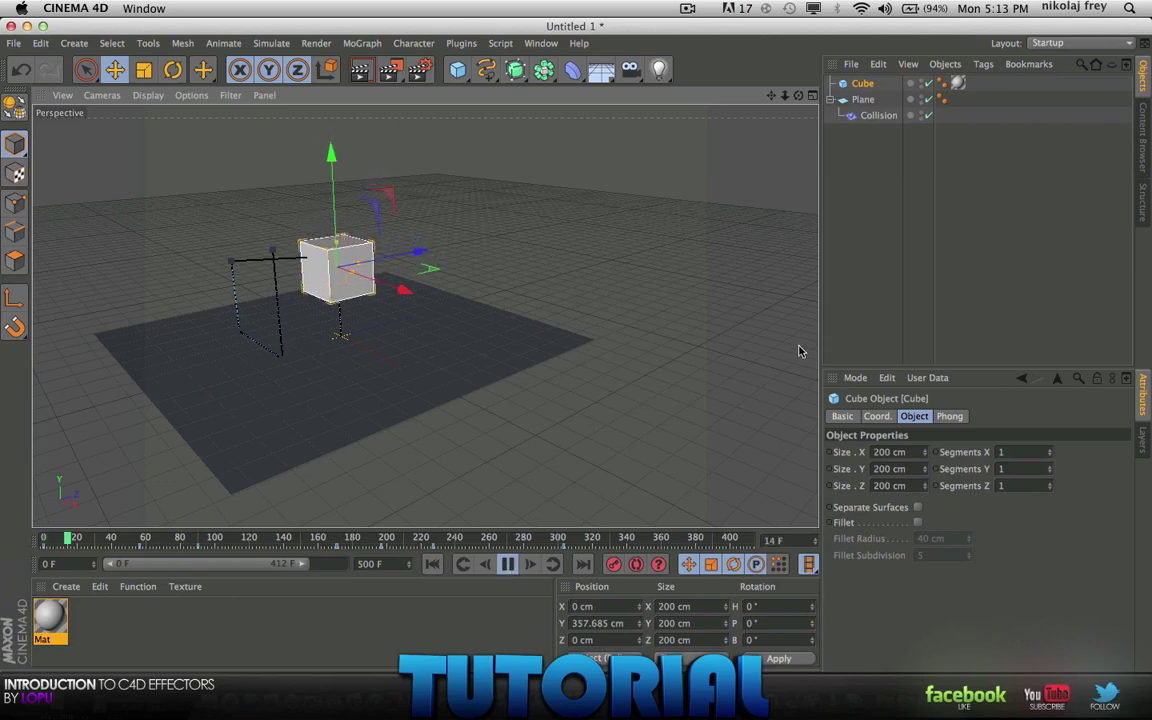
pyautogui.click(850, 309)
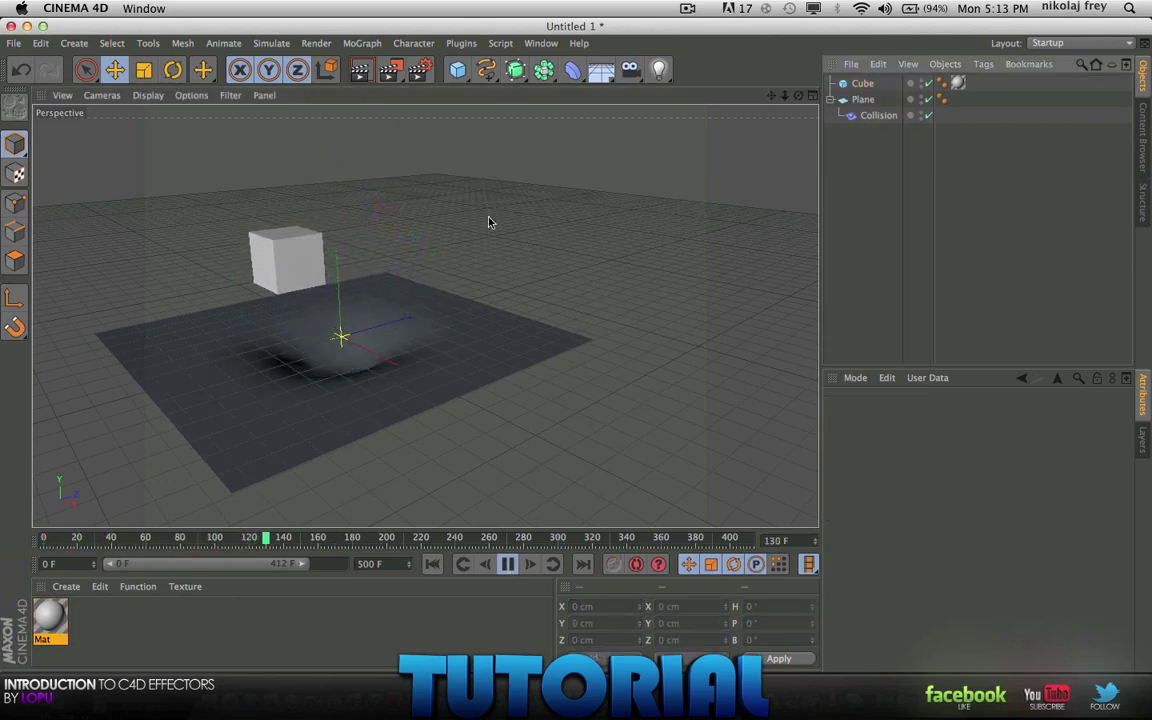
pyautogui.moveTo(327, 327)
pyautogui.keyDown('alt'); pyautogui.mouseDown()
pyautogui.moveTo(632, 349)
pyautogui.moveTo(427, 311)
pyautogui.mouseUp(); pyautogui.keyUp('alt')
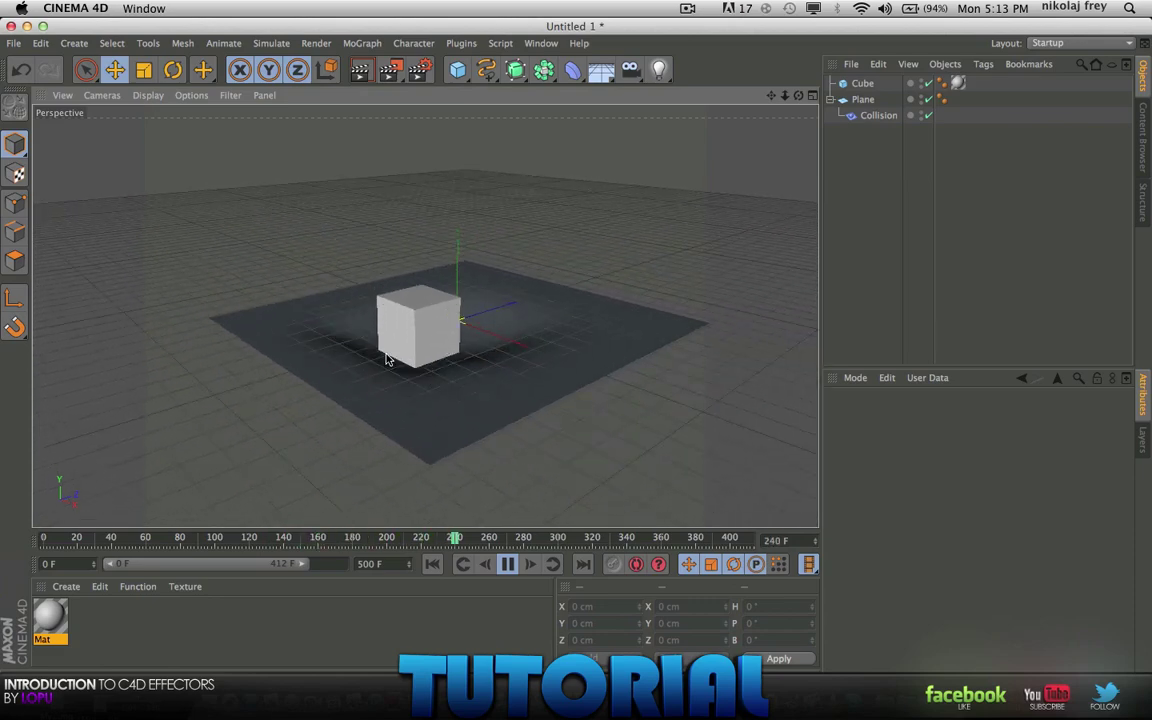
pyautogui.keyDown('alt'); pyautogui.moveTo(378, 357); pyautogui.dragTo(507, 386, button='right'); pyautogui.keyUp('alt')
pyautogui.keyDown('alt'); pyautogui.moveTo(507, 386); pyautogui.dragTo(430, 470); pyautogui.keyUp('alt')
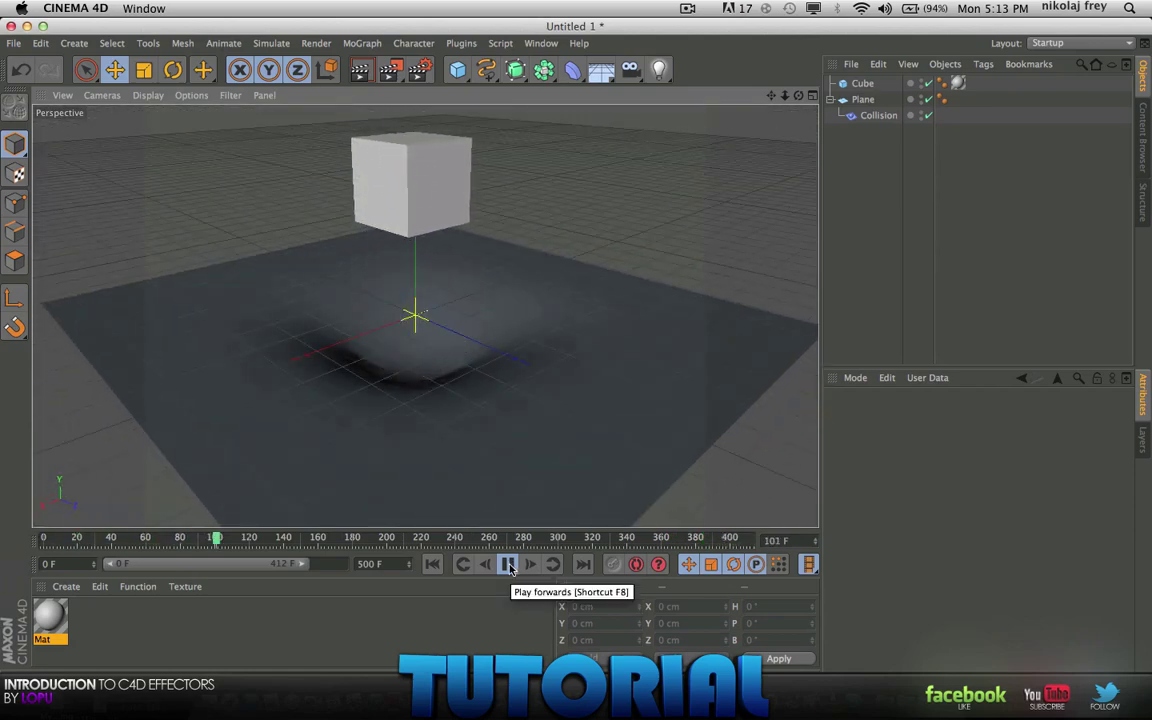
pyautogui.click(509, 566)
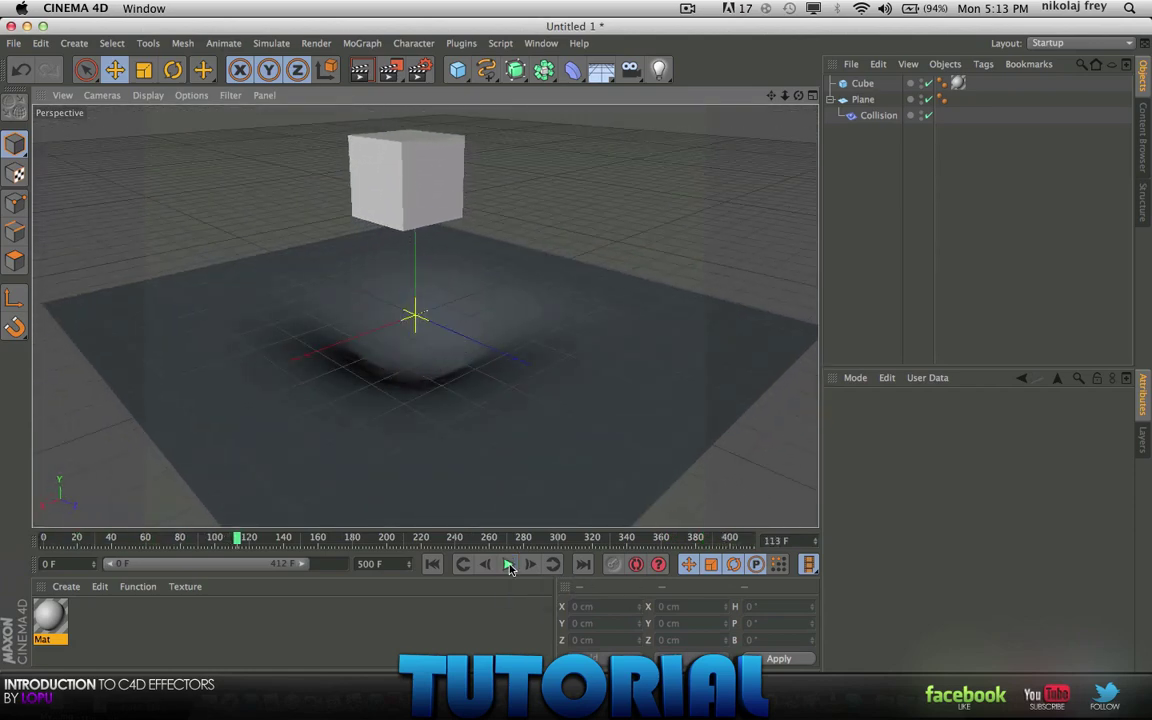
# Tune Restore Shape to about 21%, replaying to frame 104 and rewinding to frame 0.
pyautogui.click(879, 116)
pyautogui.moveTo(1022, 516)
pyautogui.mouseDown()
pyautogui.moveTo(1031, 519)
pyautogui.moveTo(998, 519)
pyautogui.moveTo(1027, 521)
pyautogui.mouseUp()
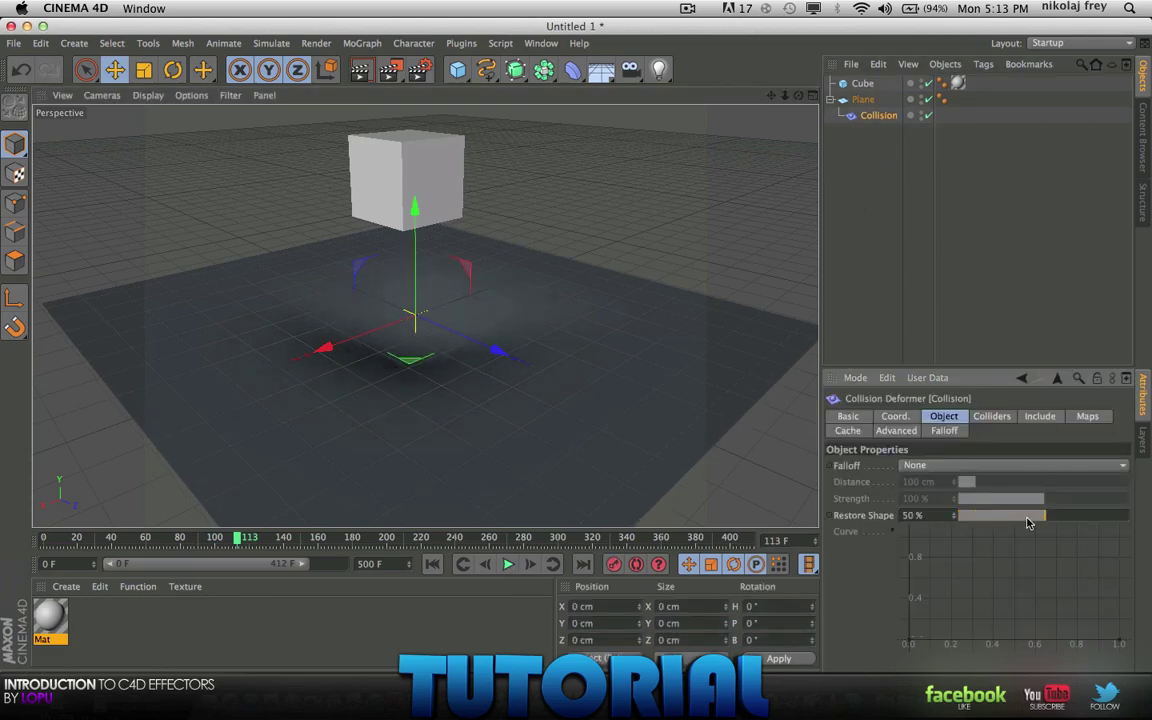
pyautogui.click(431, 566)
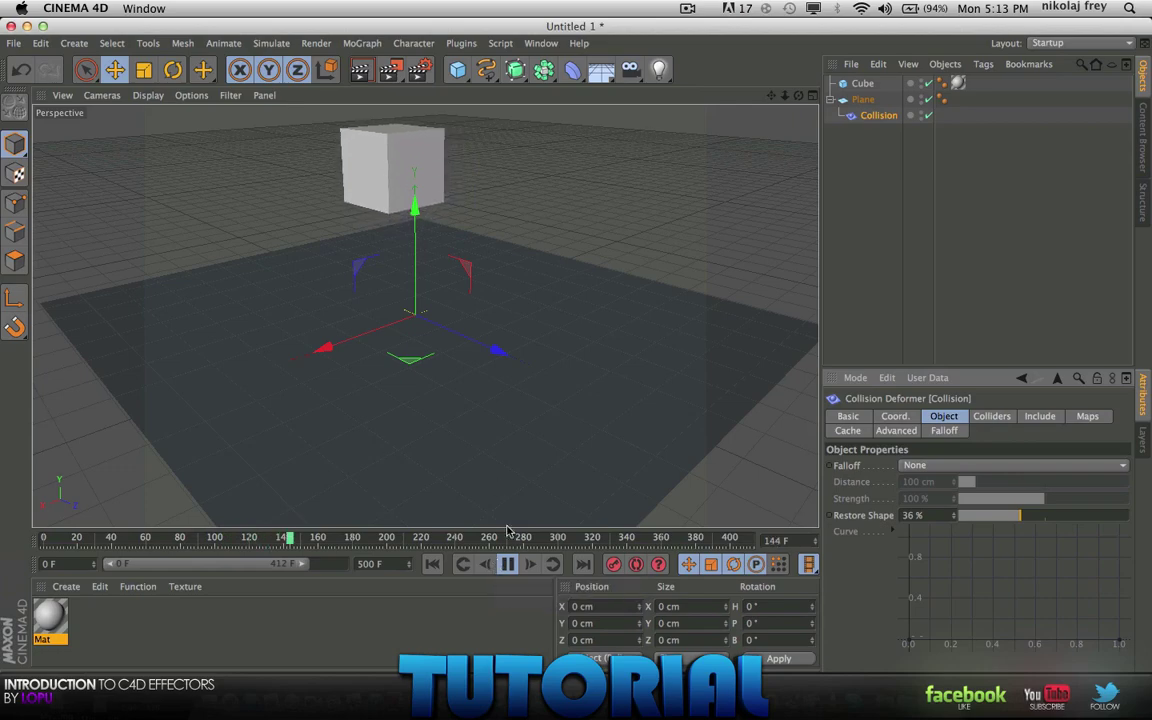
pyautogui.keyDown('alt'); pyautogui.moveTo(432, 366); pyautogui.dragTo(437, 393); pyautogui.keyUp('alt')
pyautogui.moveTo(1020, 508); pyautogui.dragTo(1007, 516)
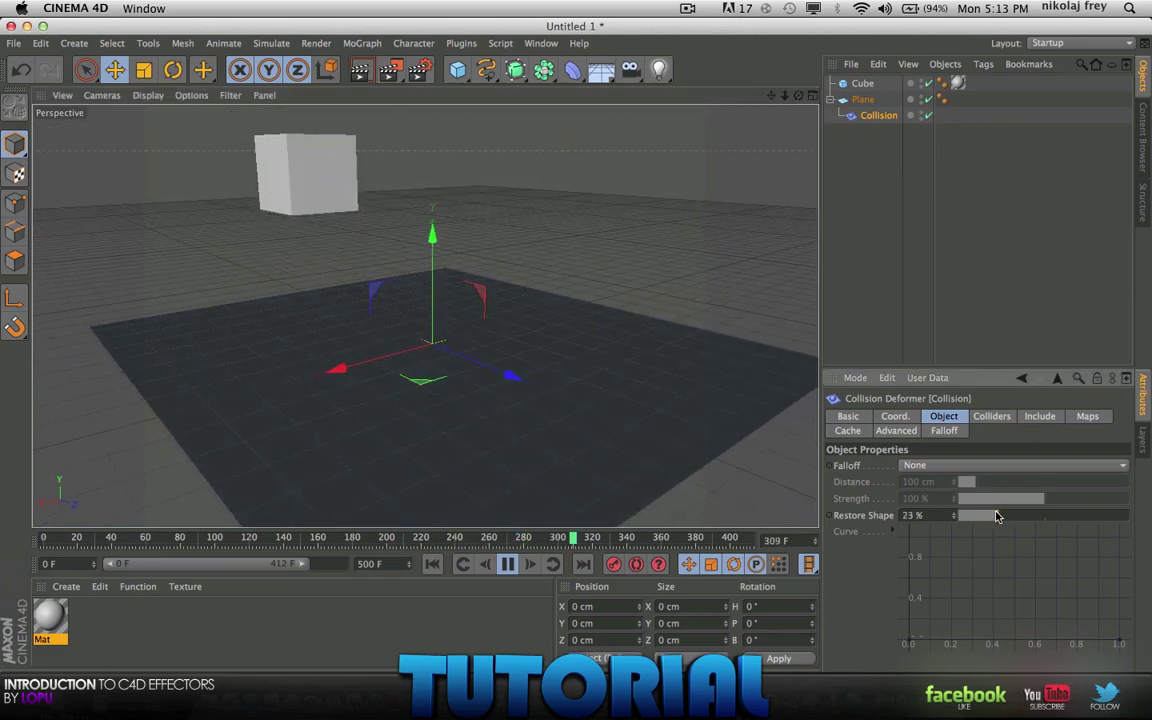
pyautogui.click(432, 564)
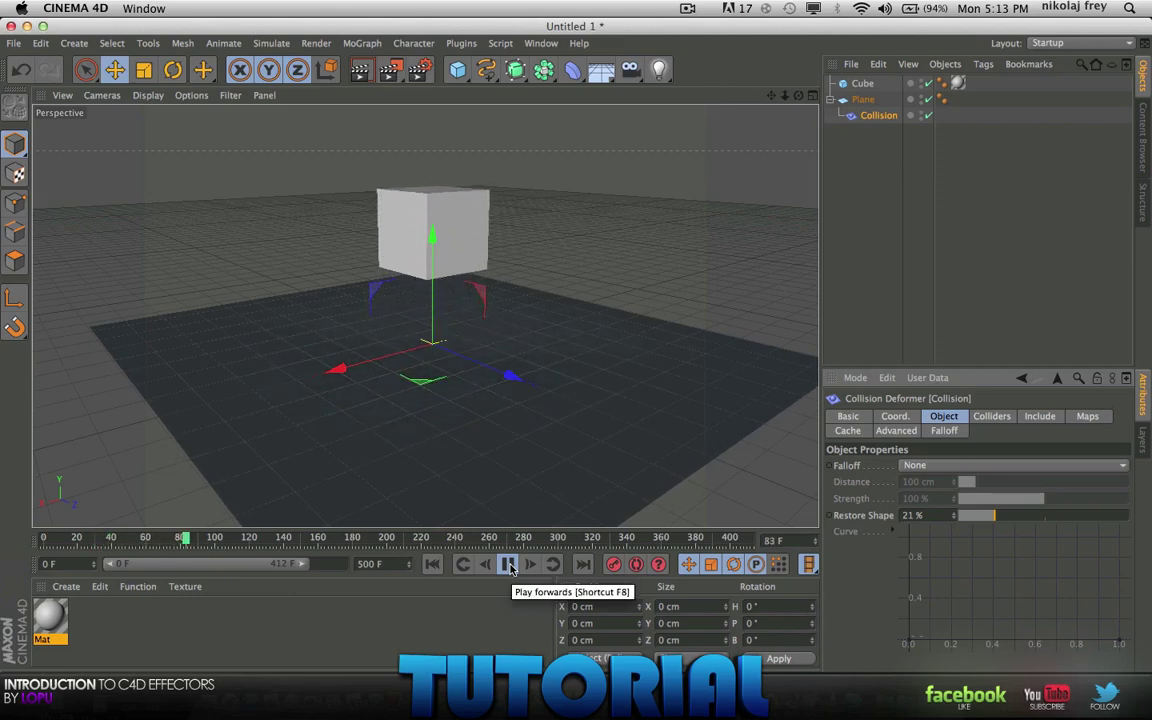
pyautogui.click(509, 565)
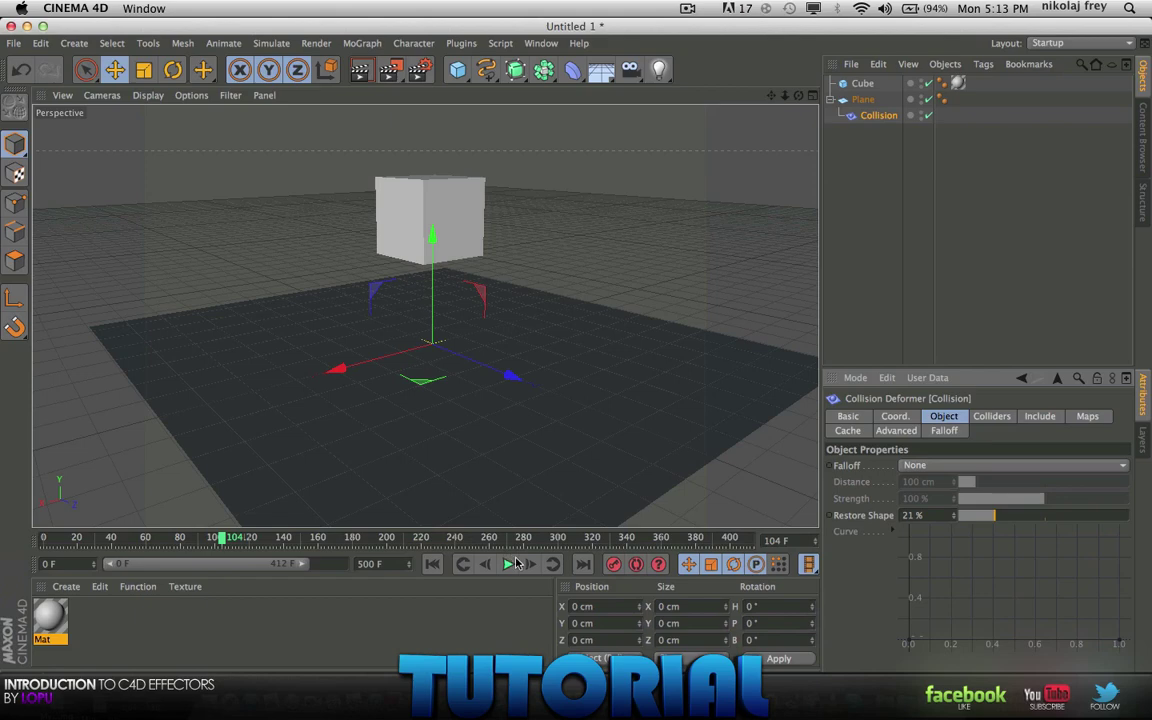
pyautogui.click(432, 564)
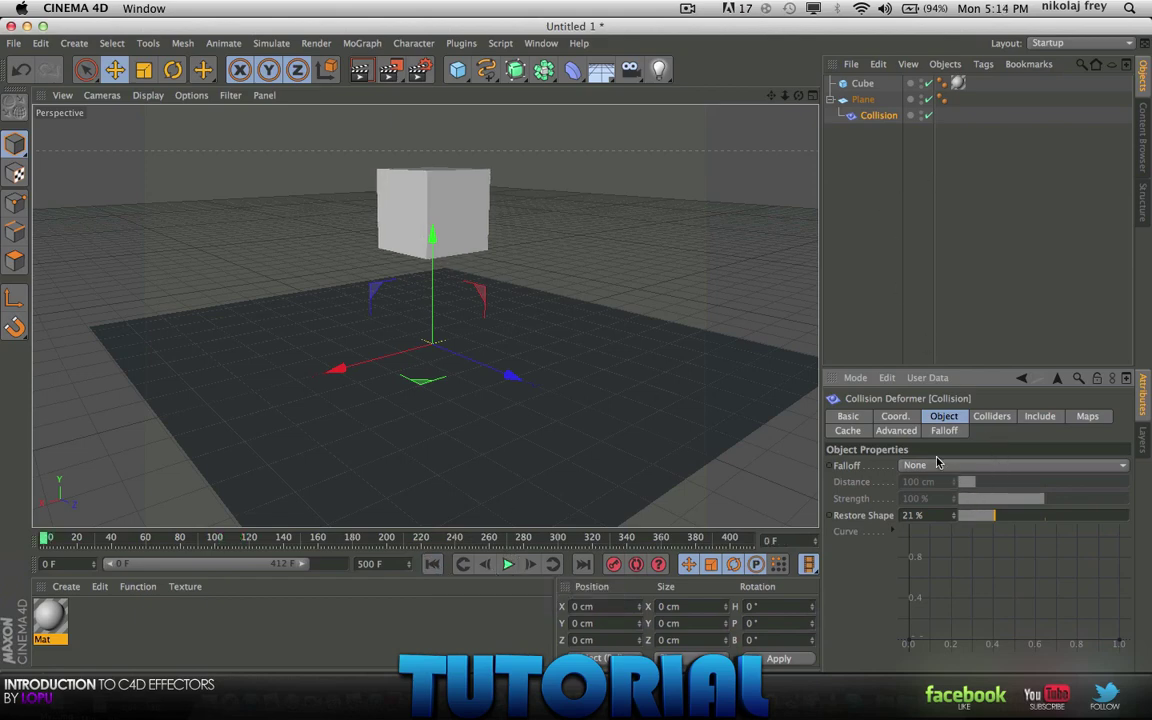
# Set the Collision falloff to Surface and widen its Distance toward 450 cm.
pyautogui.click(931, 466)
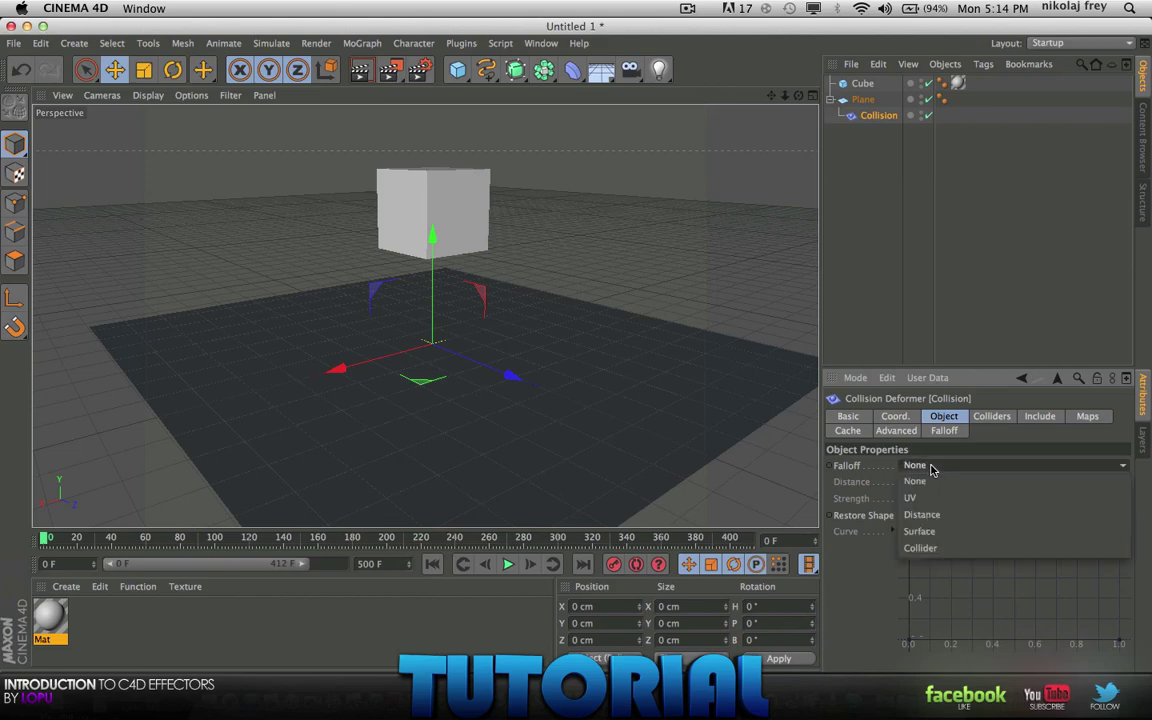
pyautogui.click(950, 531)
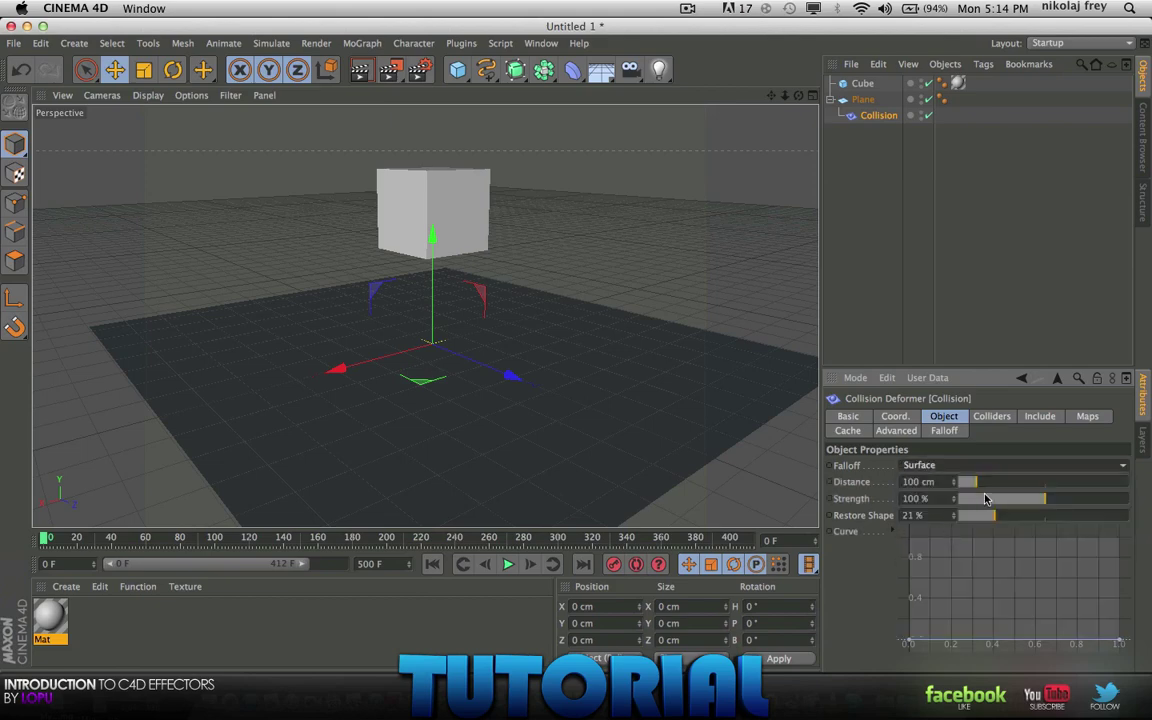
pyautogui.moveTo(977, 486); pyautogui.dragTo(991, 485)
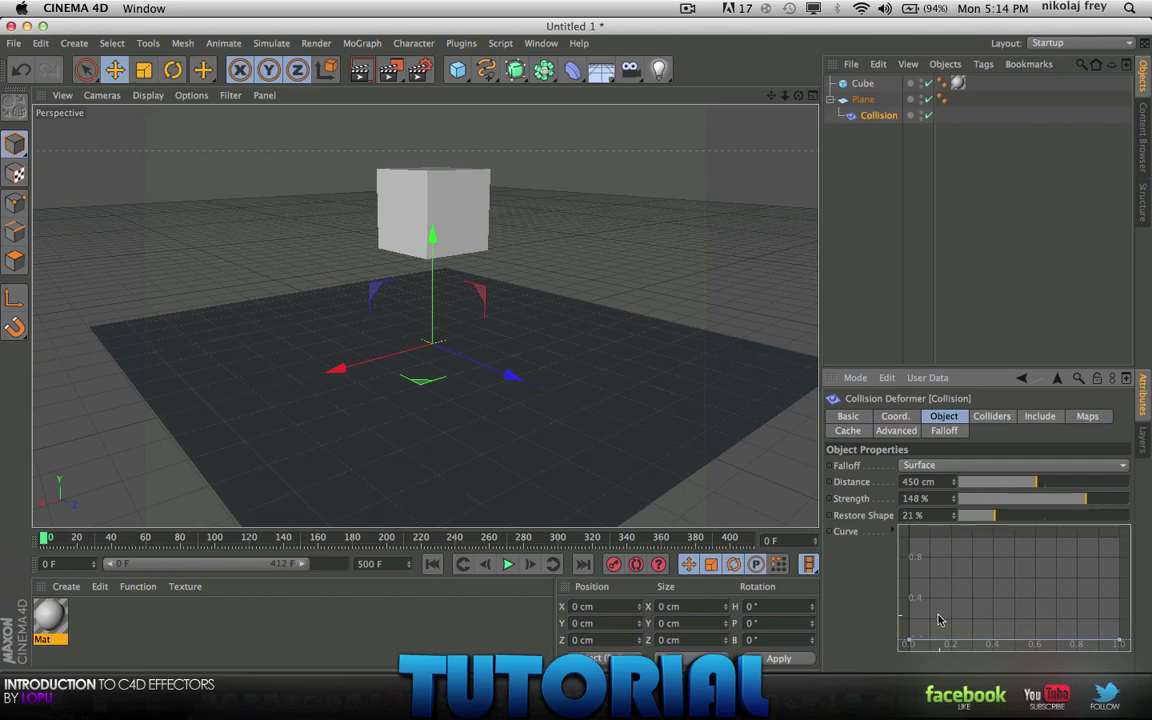
# Apply a preset shape to the falloff curve and play the animation to preview the dent.
pyautogui.rightClick(1037, 564)
pyautogui.moveTo(967, 583)
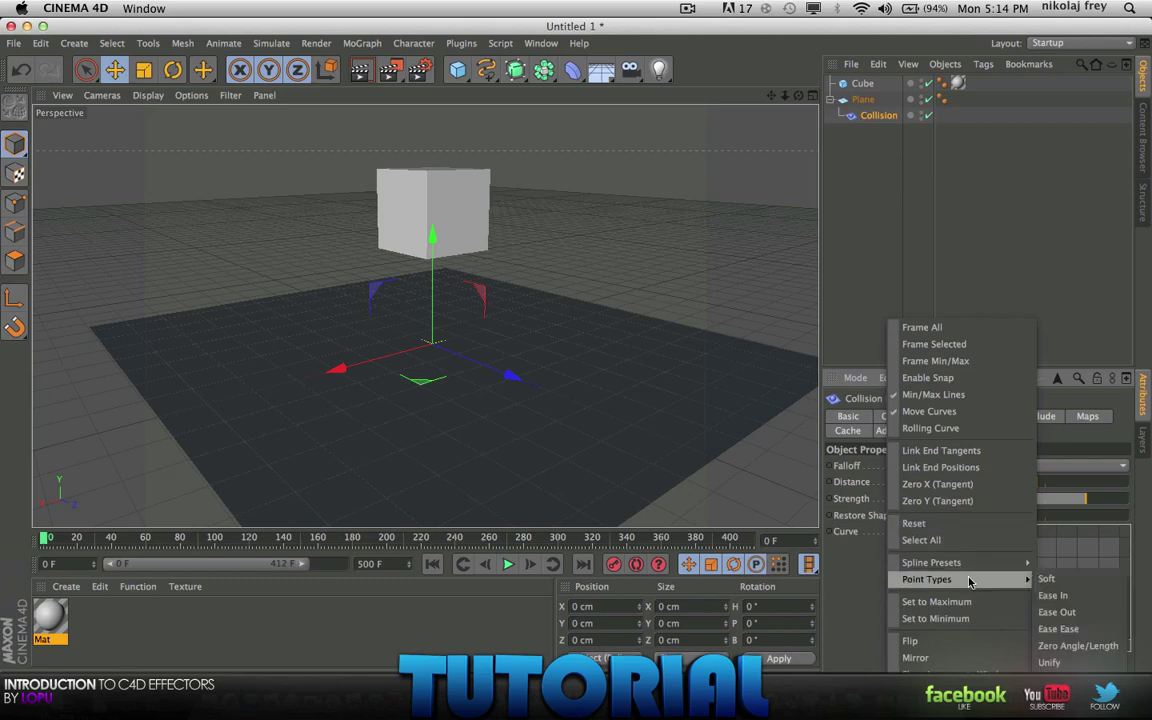
pyautogui.click(1050, 575)
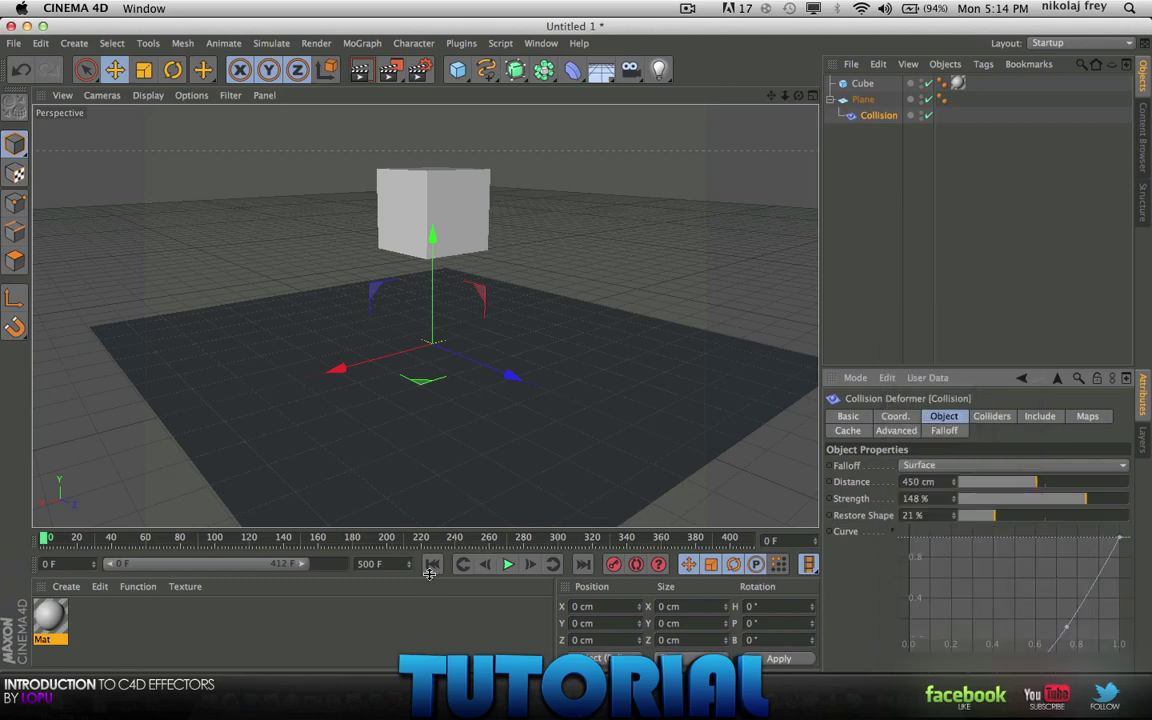
pyautogui.click(507, 565)
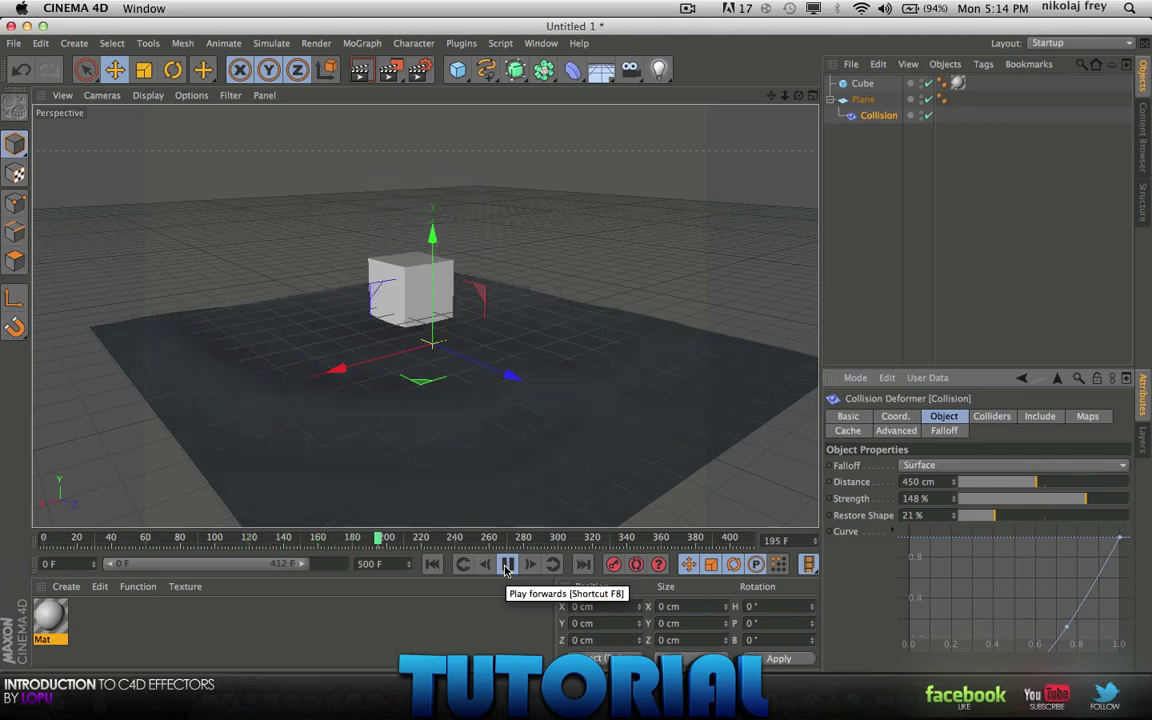
pyautogui.click(506, 566)
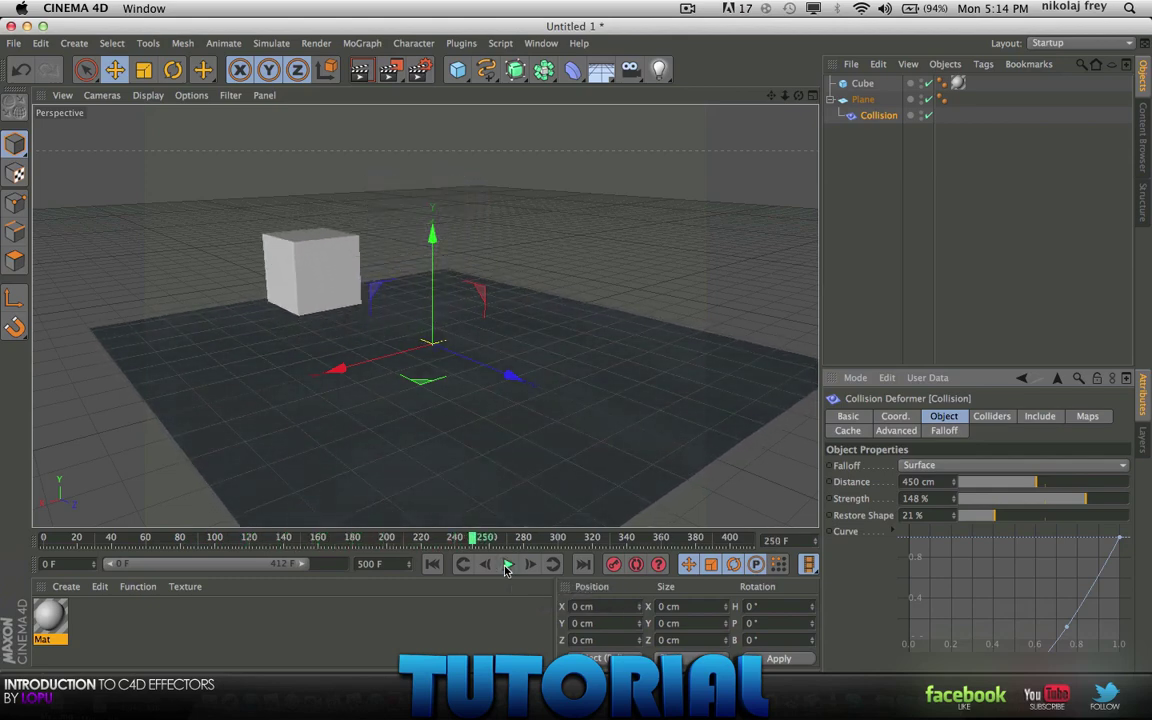
# Select the plane and replay from frame 0, orbiting and scrubbing to watch the cube land.
pyautogui.click(463, 457)
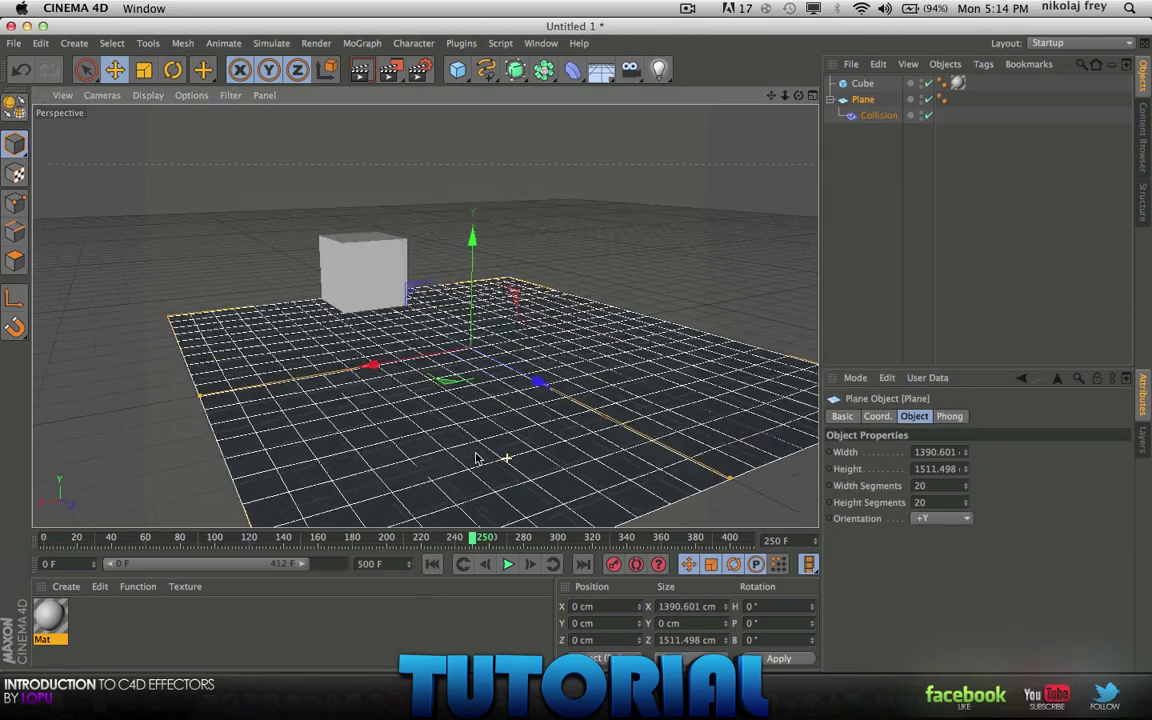
pyautogui.keyDown('alt'); pyautogui.moveTo(506, 460); pyautogui.dragTo(497, 385); pyautogui.keyUp('alt')
pyautogui.click(432, 566)
pyautogui.click(507, 566)
pyautogui.click(879, 231)
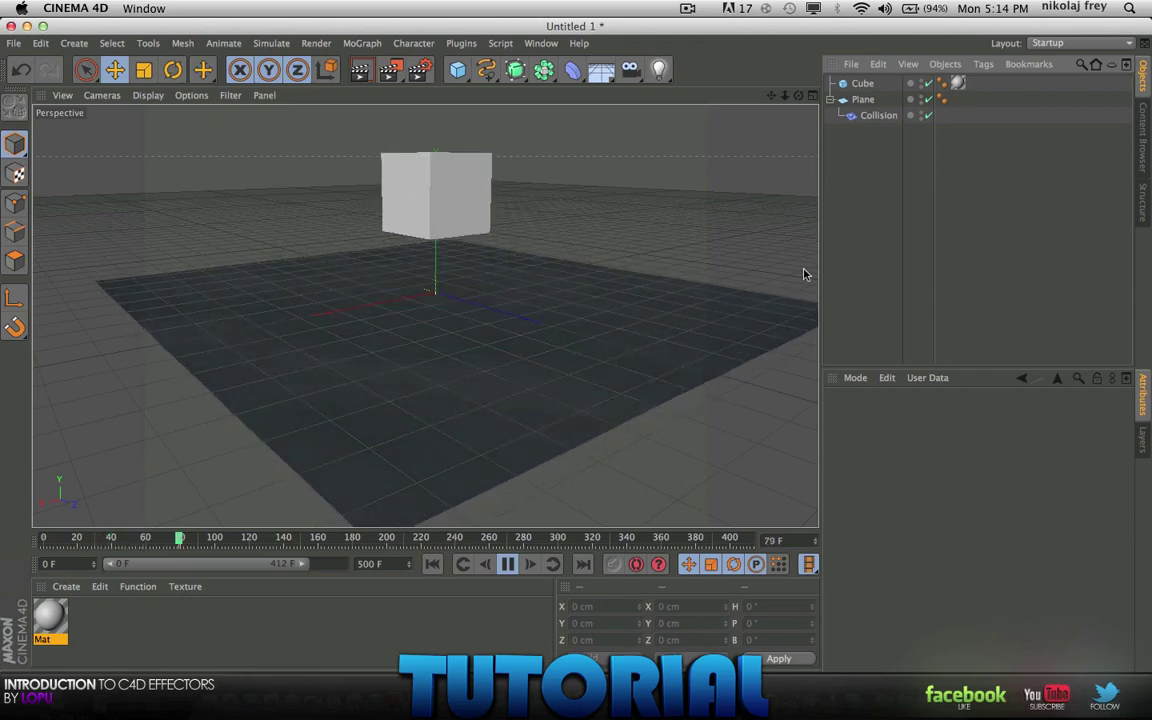
pyautogui.keyDown('alt'); pyautogui.moveTo(748, 298); pyautogui.dragTo(486, 309); pyautogui.keyUp('alt')
pyautogui.moveTo(154, 540); pyautogui.dragTo(17, 537)
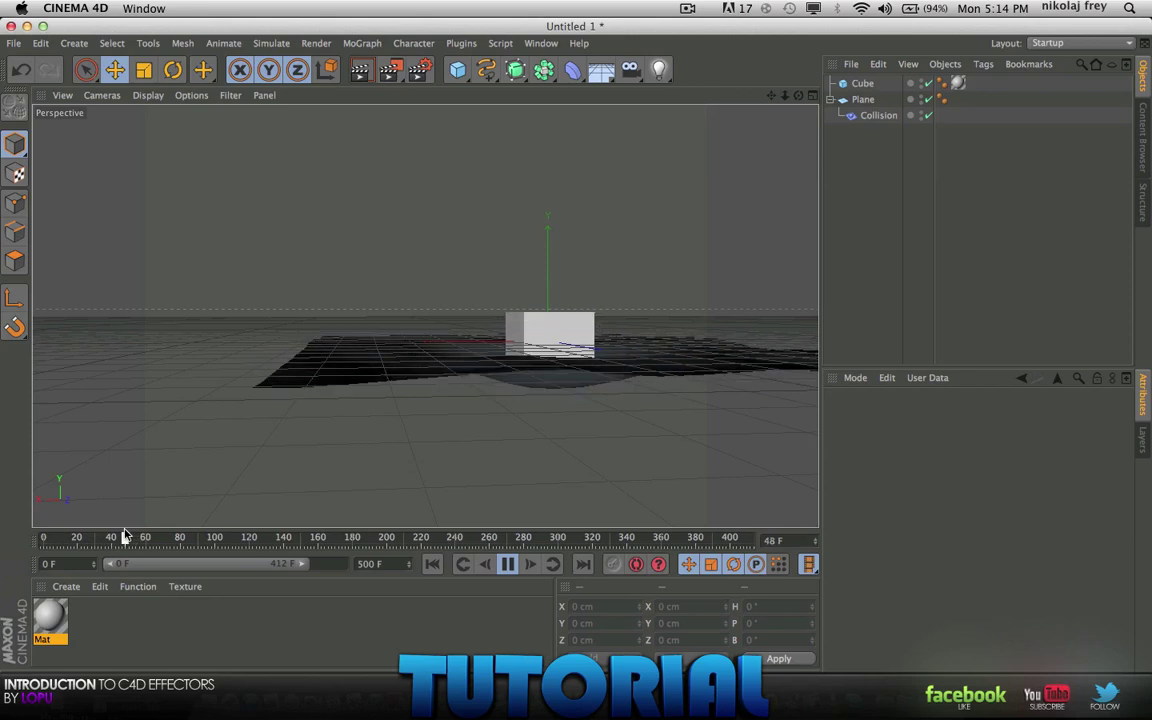
pyautogui.moveTo(145, 537); pyautogui.dragTo(196, 554)
pyautogui.keyDown('alt'); pyautogui.moveTo(456, 388); pyautogui.dragTo(424, 316); pyautogui.keyUp('alt')
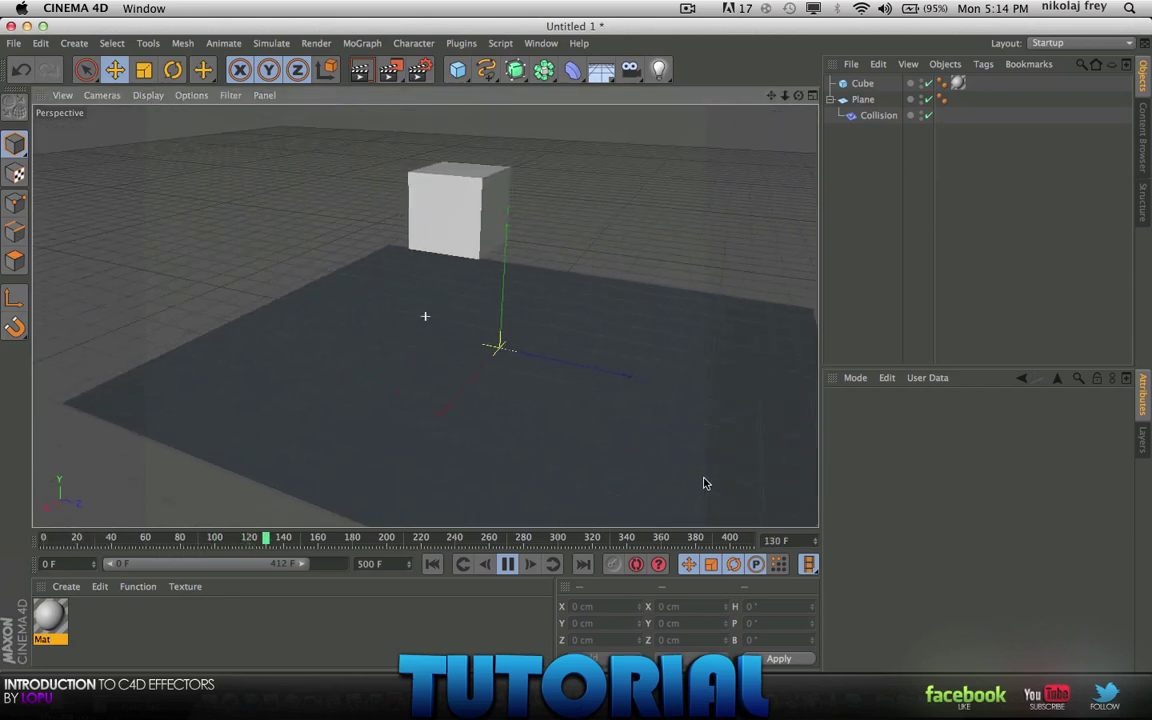
# Set the Collision Distance to 114 cm and scrub the timeline to review the tighter dent.
pyautogui.click(507, 564)
pyautogui.click(880, 116)
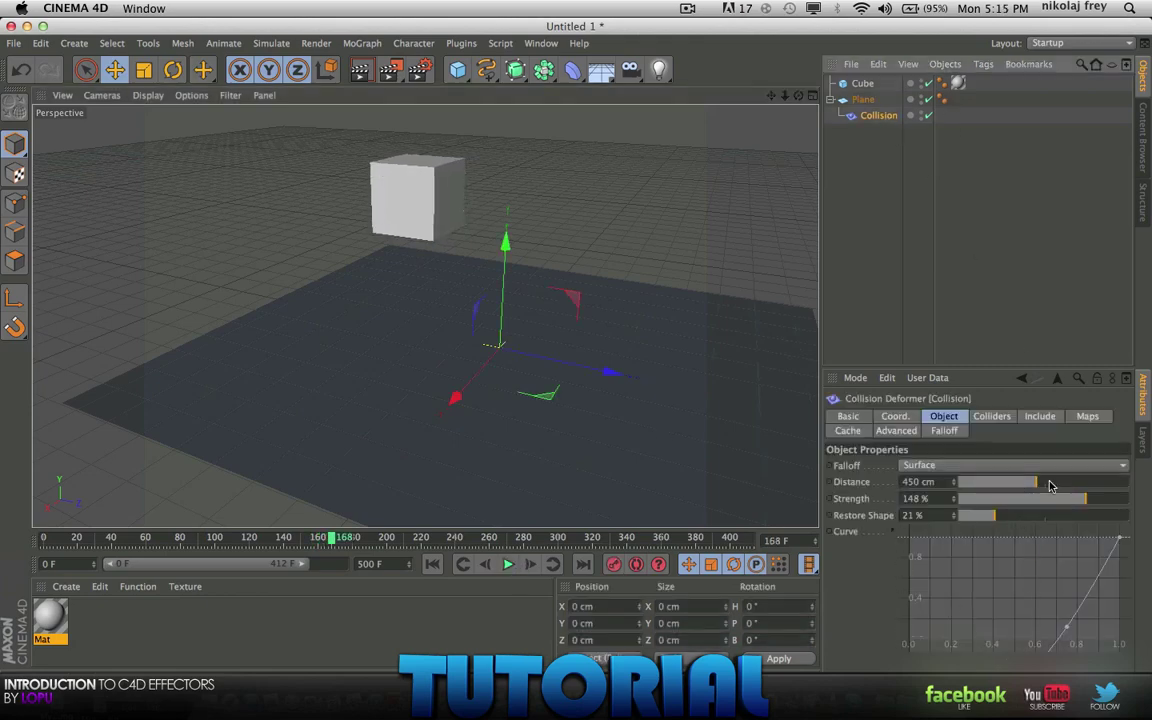
pyautogui.moveTo(1070, 485); pyautogui.dragTo(1088, 486)
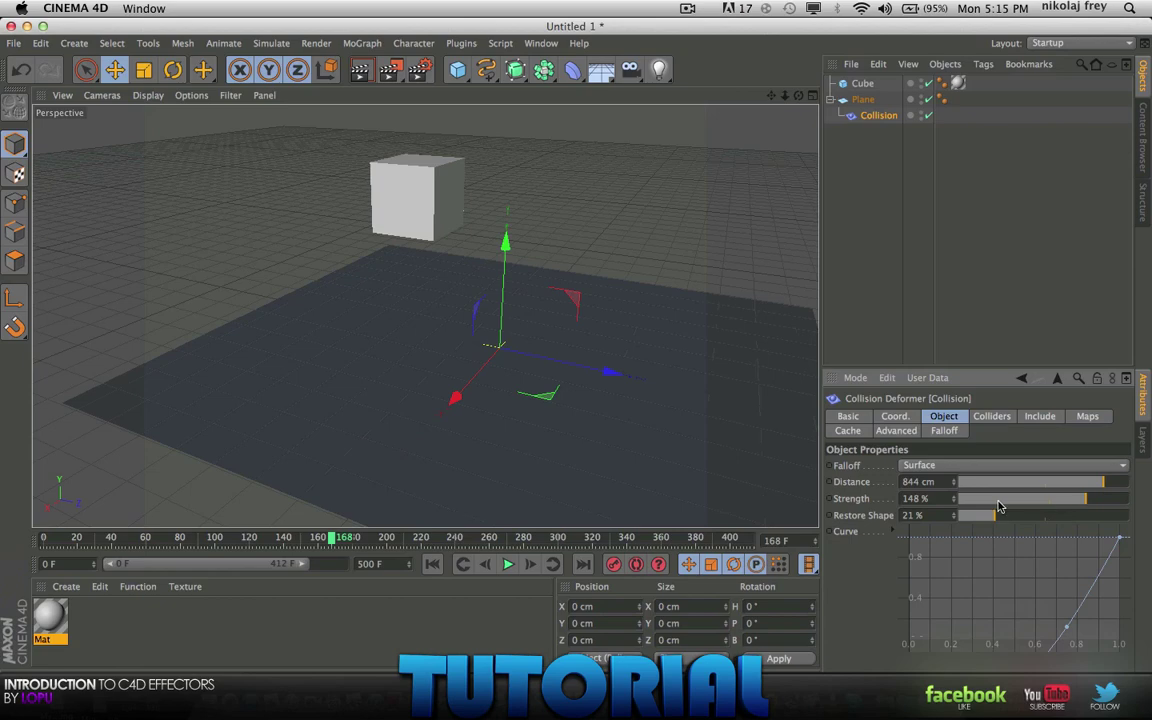
pyautogui.moveTo(336, 541); pyautogui.dragTo(3, 512)
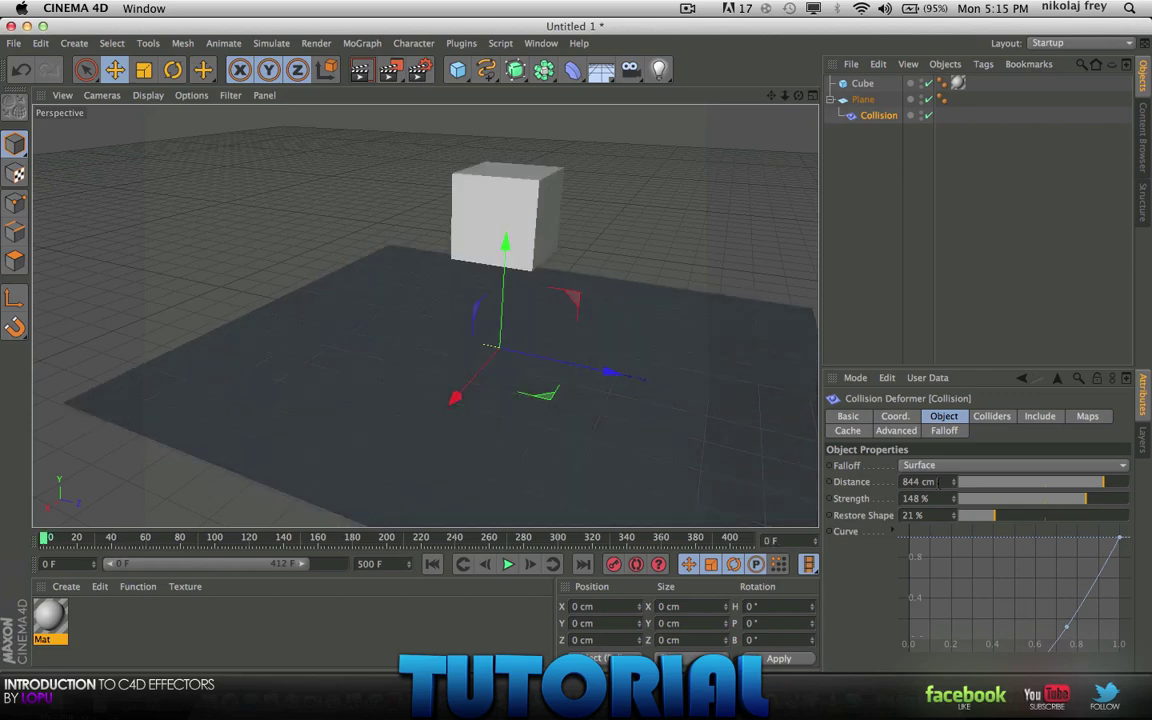
pyautogui.click(979, 483)
pyautogui.moveTo(140, 530)
pyautogui.mouseDown()
pyautogui.moveTo(115, 534)
pyautogui.moveTo(213, 535)
pyautogui.moveTo(112, 538)
pyautogui.moveTo(152, 538)
pyautogui.mouseUp()
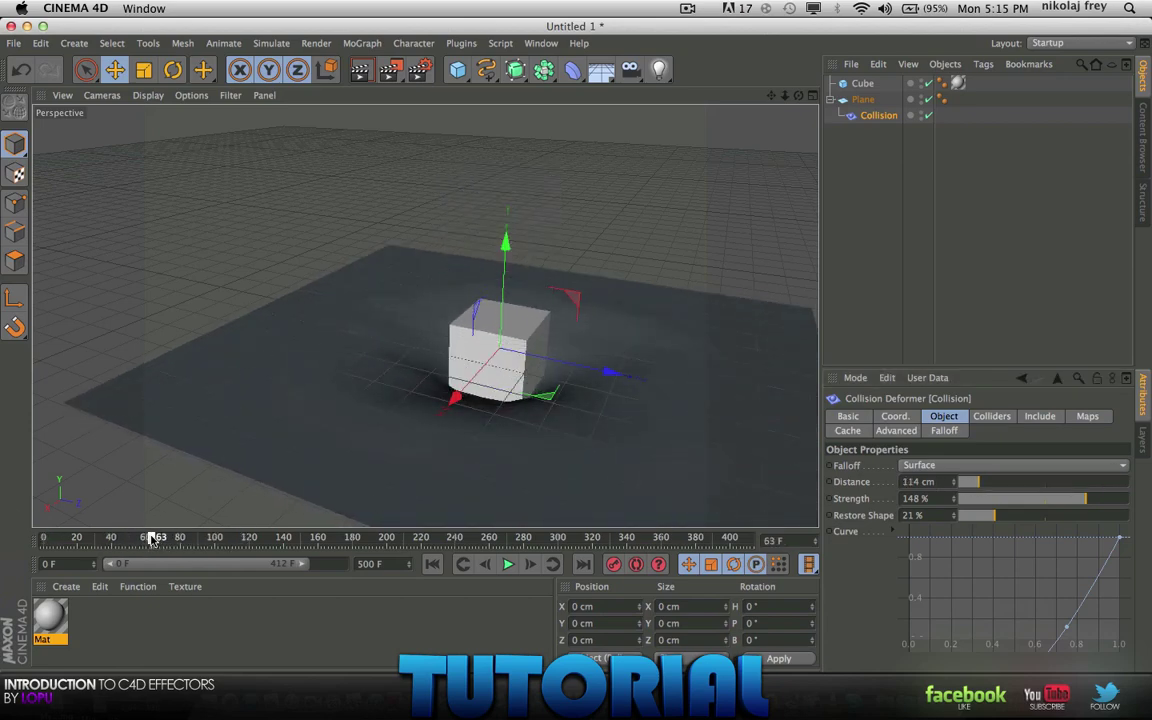
pyautogui.moveTo(148, 539); pyautogui.dragTo(52, 548)
# Try the Collider and then UV falloff types, scrubbing the timeline to compare the dent.
pyautogui.click(941, 465)
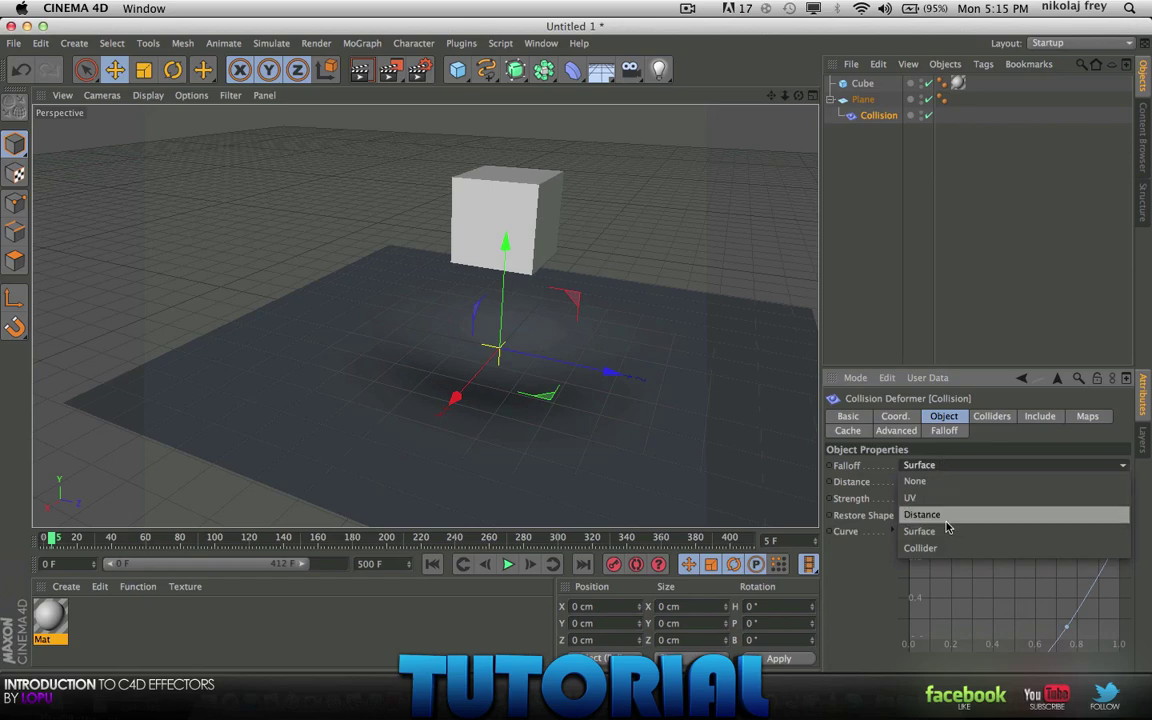
pyautogui.click(926, 547)
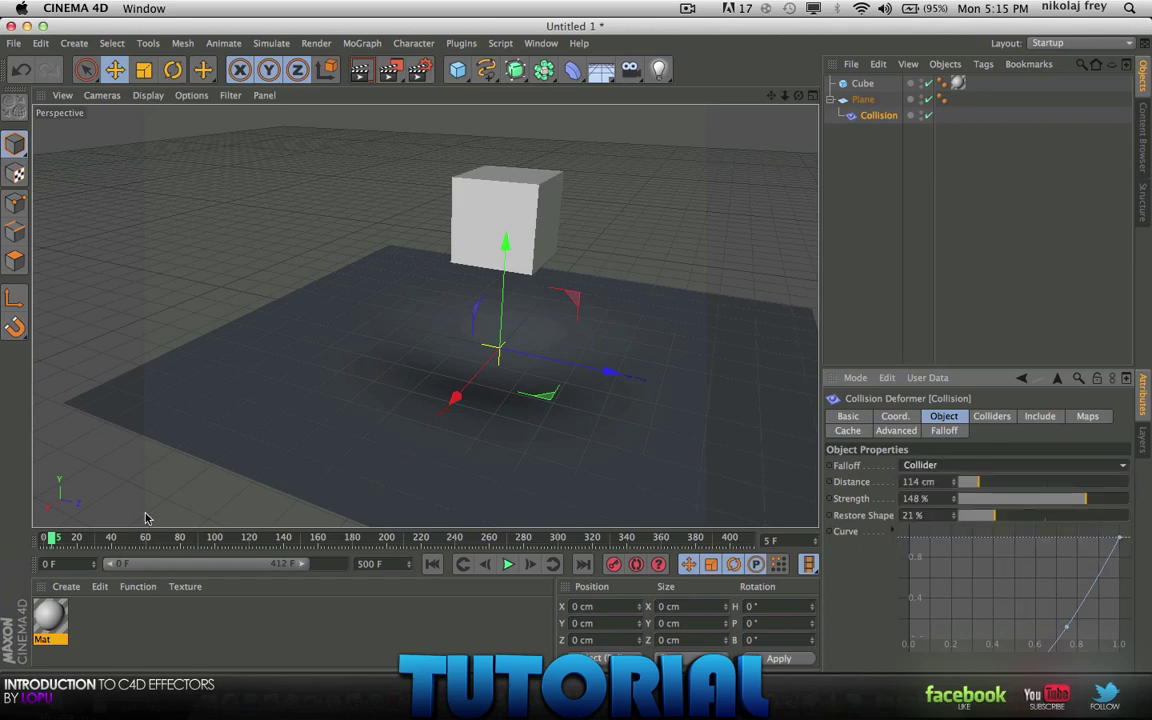
pyautogui.moveTo(58, 542)
pyautogui.mouseDown()
pyautogui.moveTo(34, 539)
pyautogui.moveTo(193, 538)
pyautogui.moveTo(45, 538)
pyautogui.mouseUp()
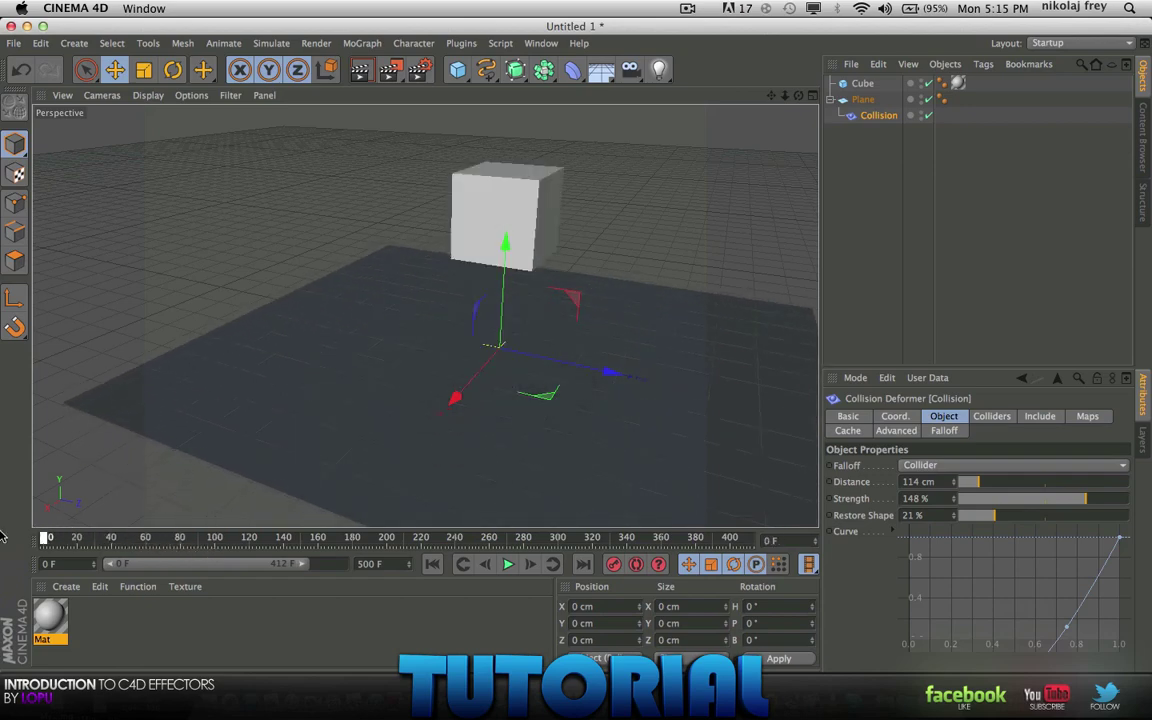
pyautogui.click(960, 465)
pyautogui.click(912, 494)
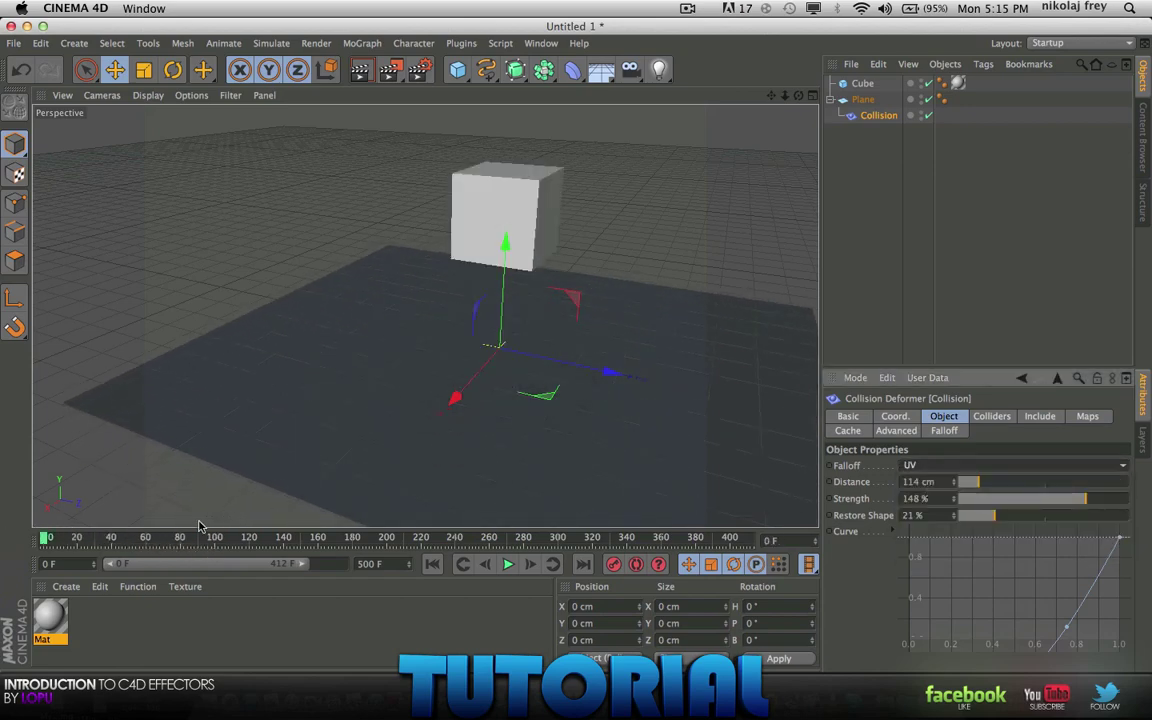
pyautogui.moveTo(45, 538); pyautogui.dragTo(190, 540)
pyautogui.click(432, 564)
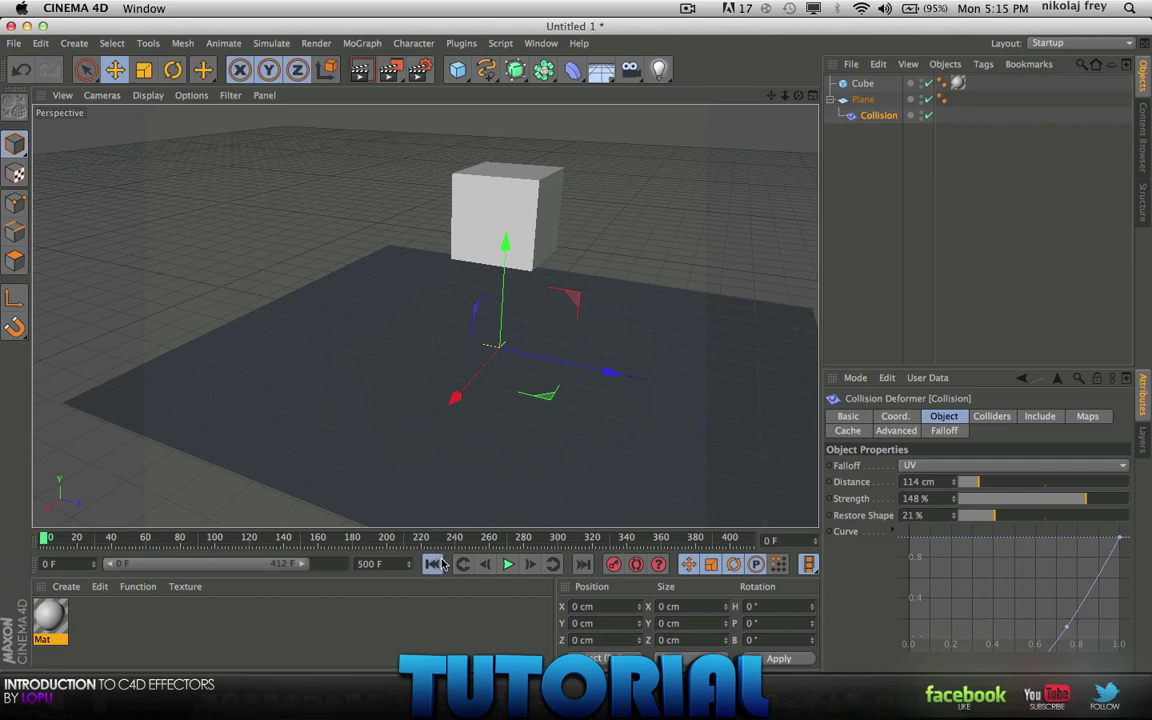
# Set the Collision falloff to None and show the empty Include list.
pyautogui.click(918, 466)
pyautogui.click(926, 481)
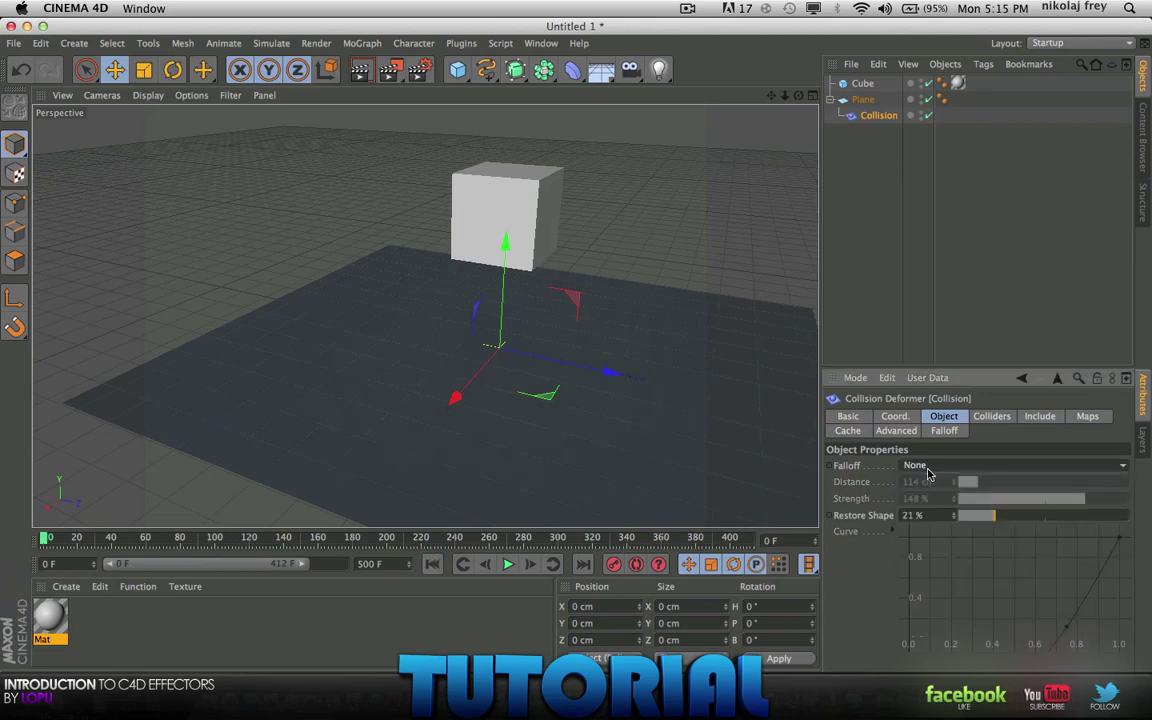
pyautogui.click(990, 416)
# Browse the deformer's tabs and set the falloff Shape to Capsule.
pyautogui.click(1032, 416)
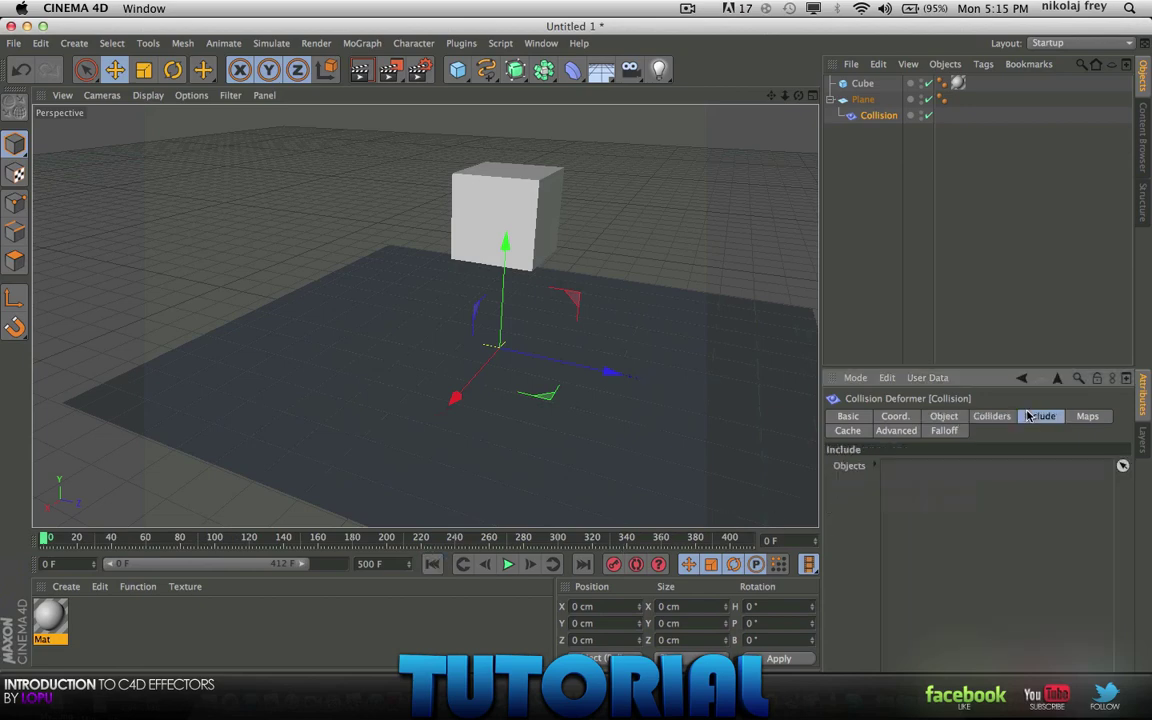
pyautogui.click(847, 430)
pyautogui.click(913, 431)
pyautogui.click(896, 416)
pyautogui.click(943, 416)
pyautogui.click(895, 431)
pyautogui.click(933, 431)
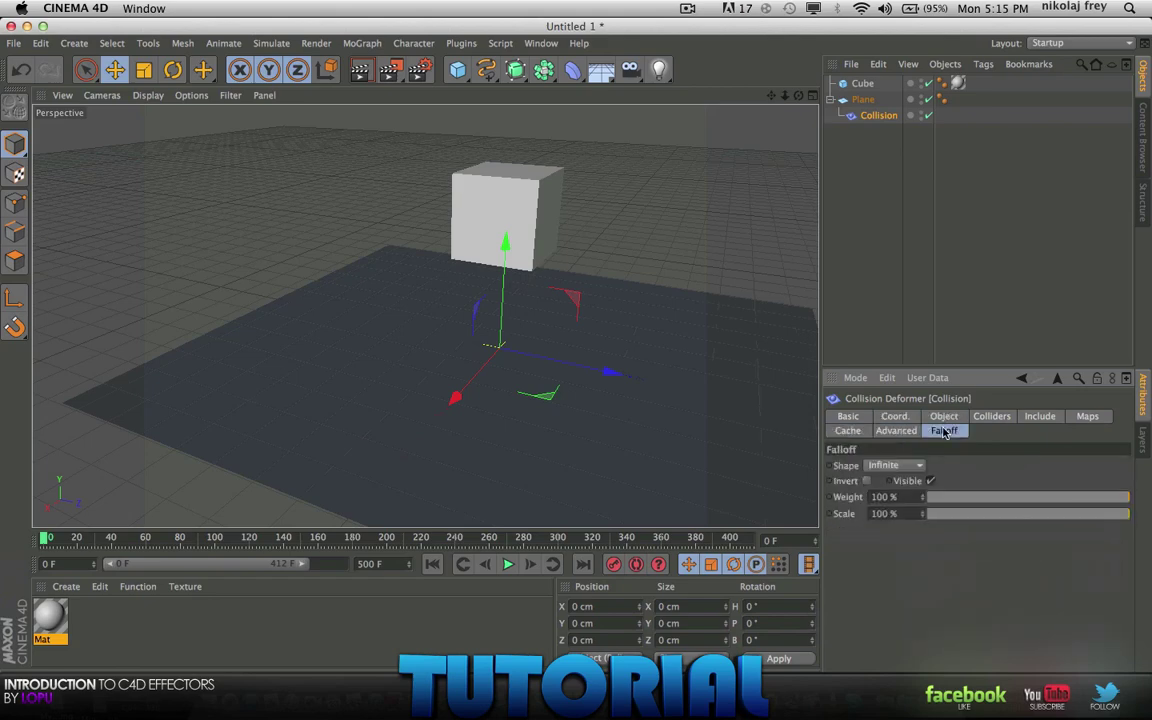
pyautogui.click(904, 465)
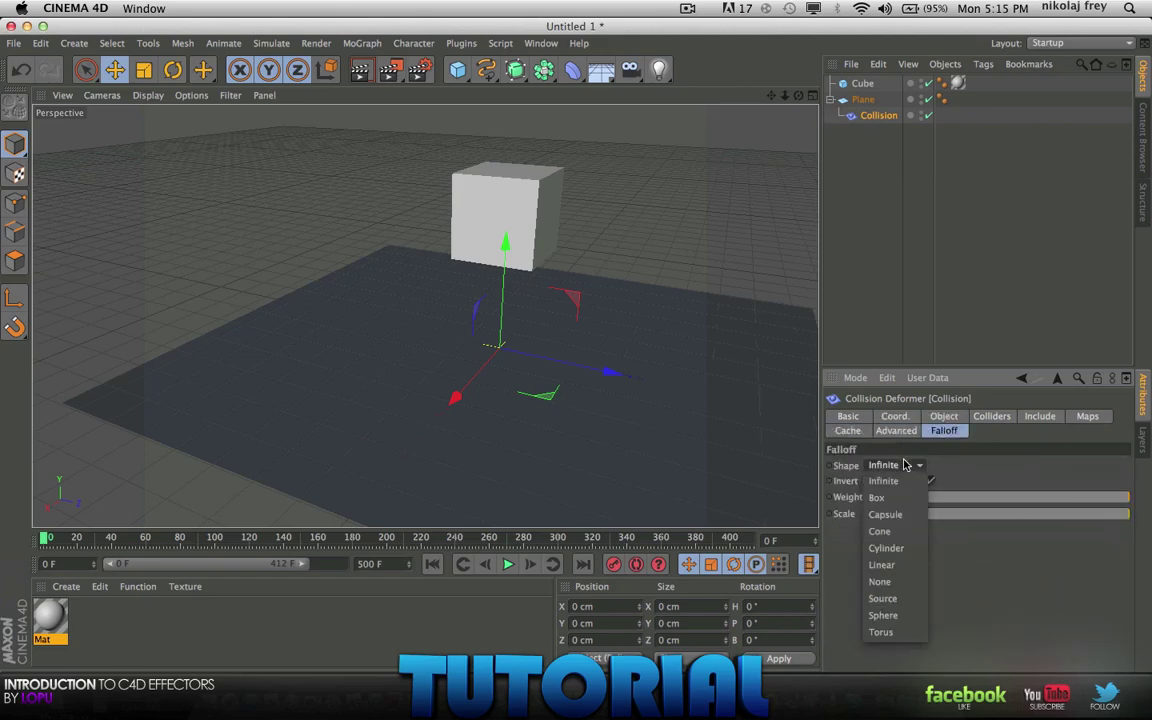
pyautogui.click(897, 514)
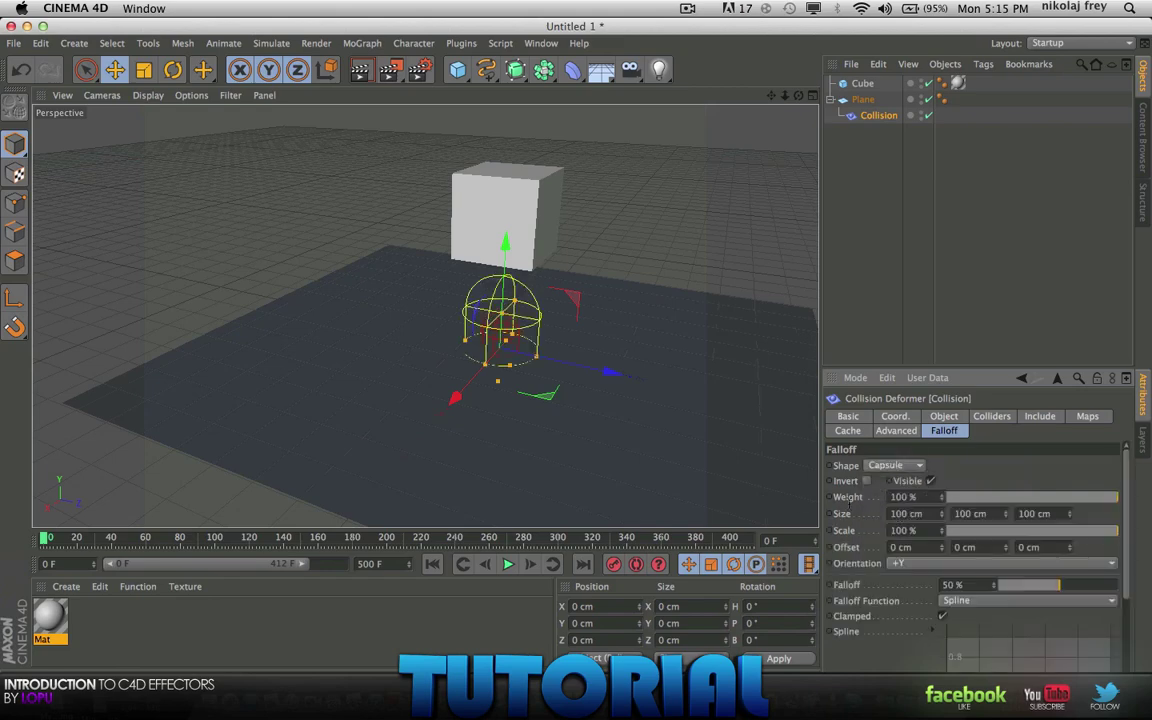
# Shift the capsule to Z -111.716 cm and stretch it to 612.412 cm, checking frames 31 and 65.
pyautogui.moveTo(617, 375); pyautogui.dragTo(550, 393)
pyautogui.moveTo(72, 549); pyautogui.dragTo(42, 541)
pyautogui.moveTo(493, 349); pyautogui.dragTo(708, 390)
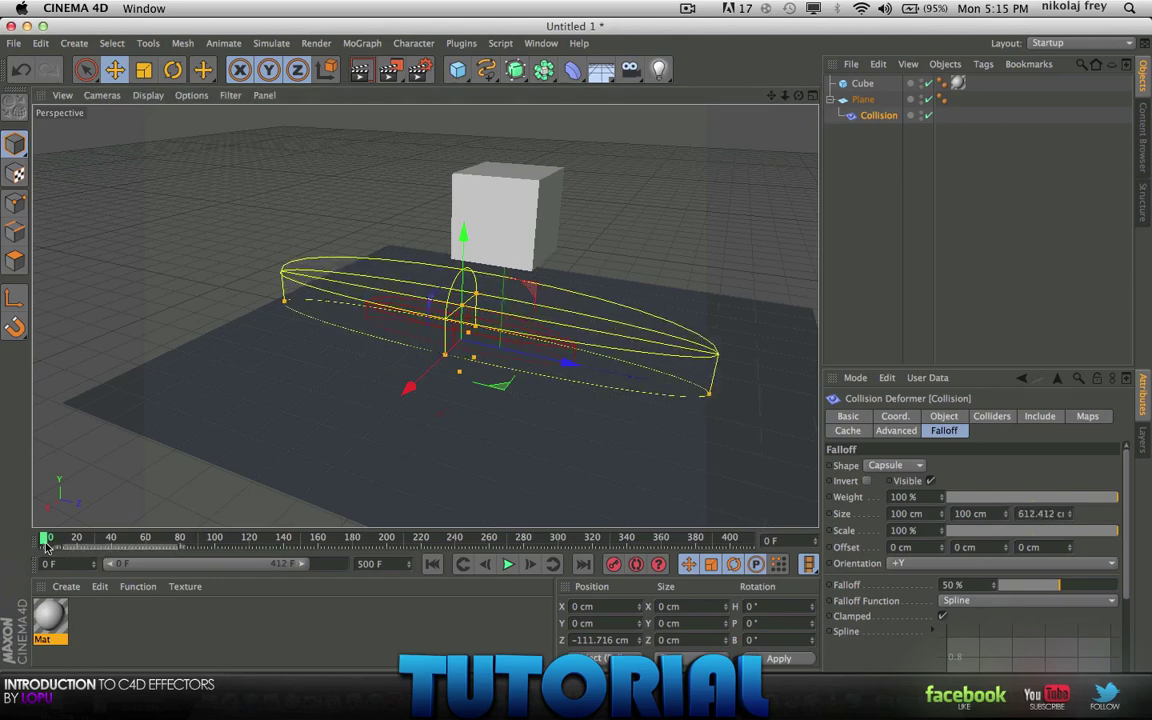
pyautogui.moveTo(44, 541); pyautogui.dragTo(154, 541)
pyautogui.keyDown('alt'); pyautogui.moveTo(380, 430); pyautogui.dragTo(800, 395); pyautogui.keyUp('alt')
pyautogui.keyDown('alt'); pyautogui.moveTo(547, 403); pyautogui.dragTo(545, 391); pyautogui.keyUp('alt')
pyautogui.scroll(-3, 553, 392)
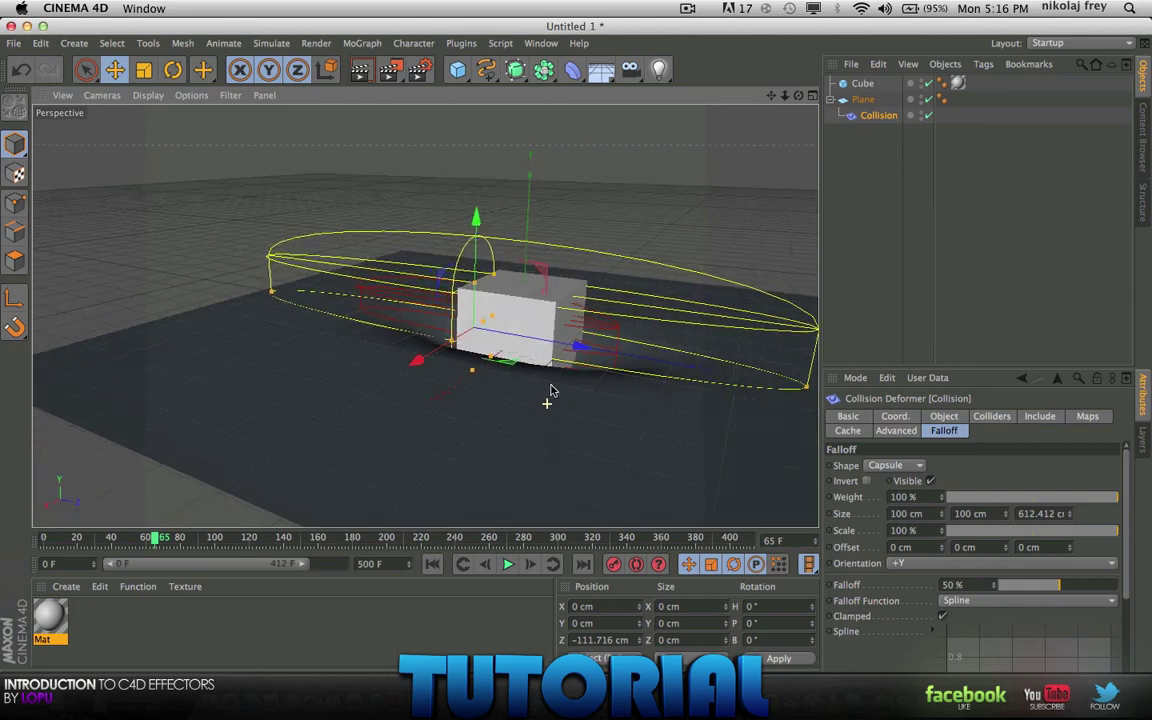
# Change the falloff Shape from Capsule back to Infinite and return to the Object properties.
pyautogui.click(893, 465)
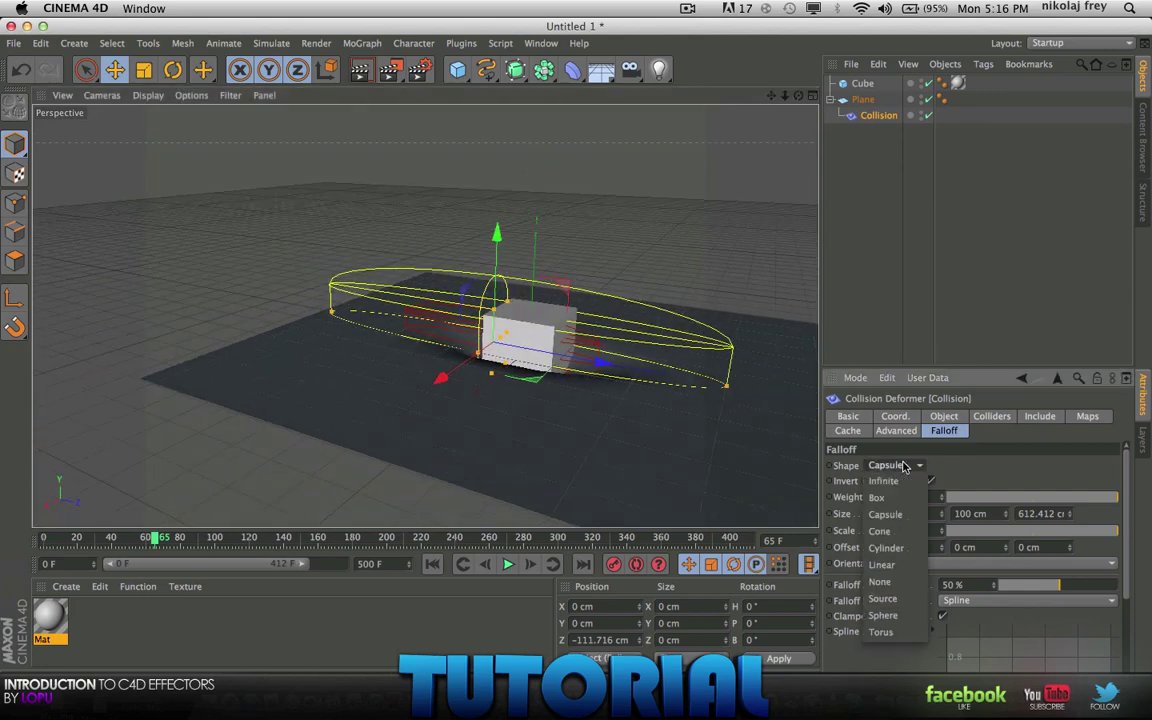
pyautogui.click(888, 405)
pyautogui.click(935, 416)
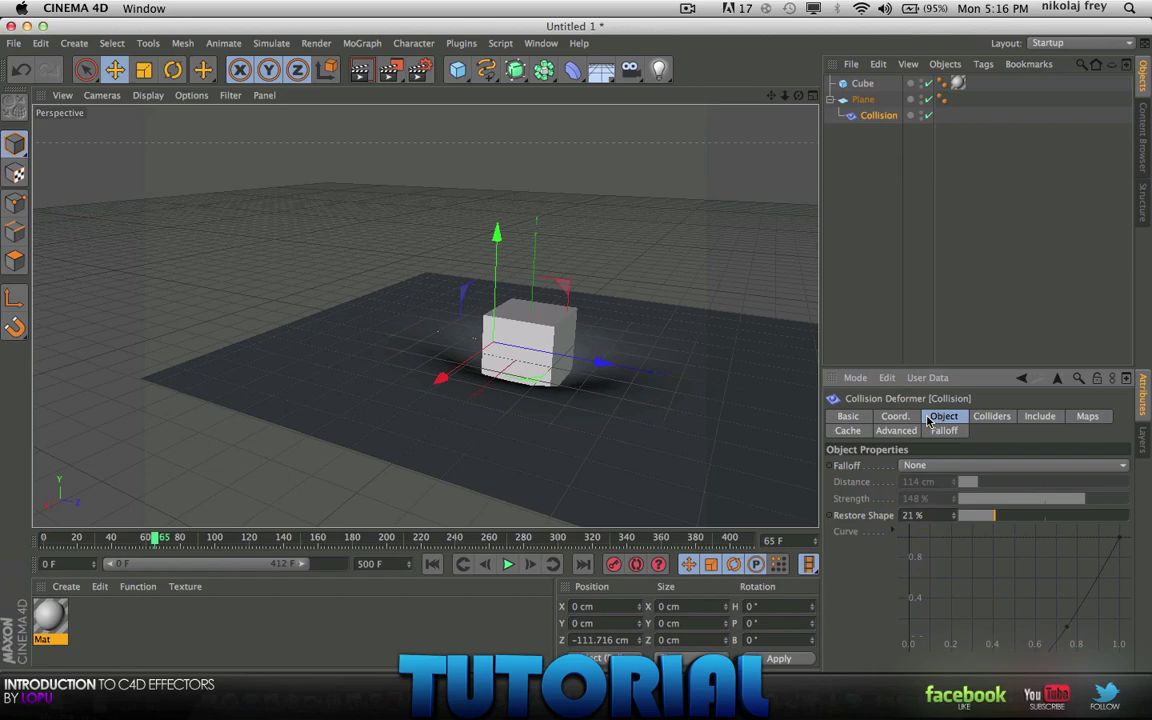
pyautogui.click(686, 10)
pyautogui.click(935, 33)
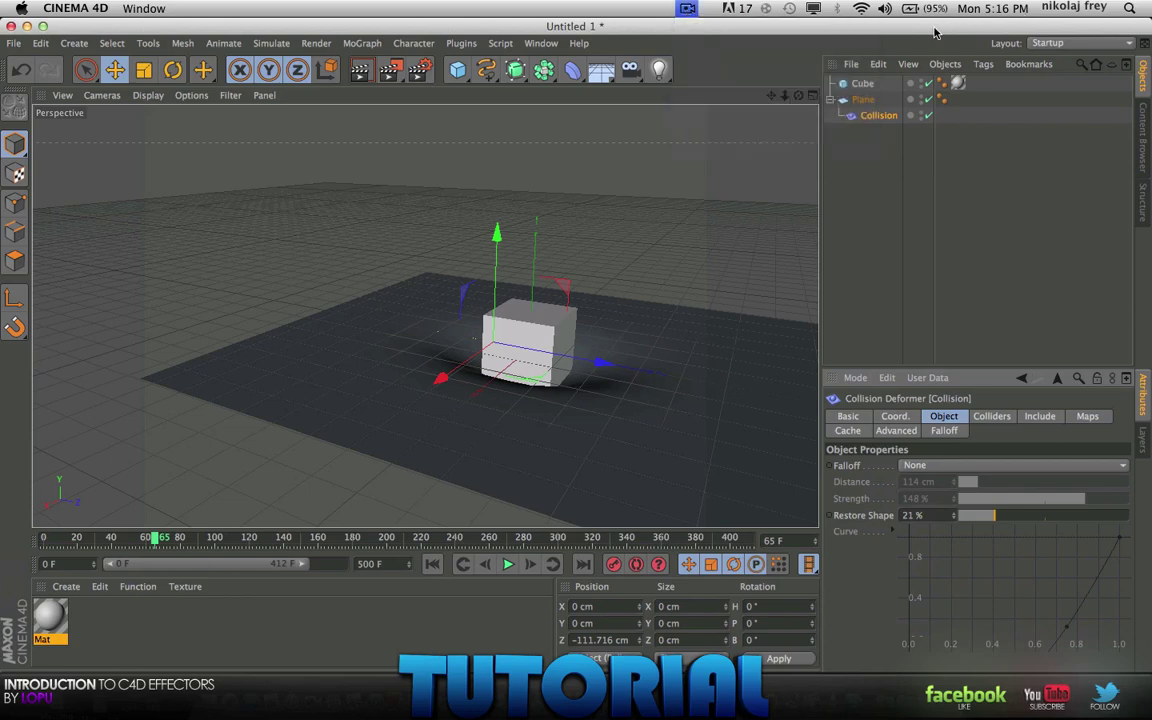